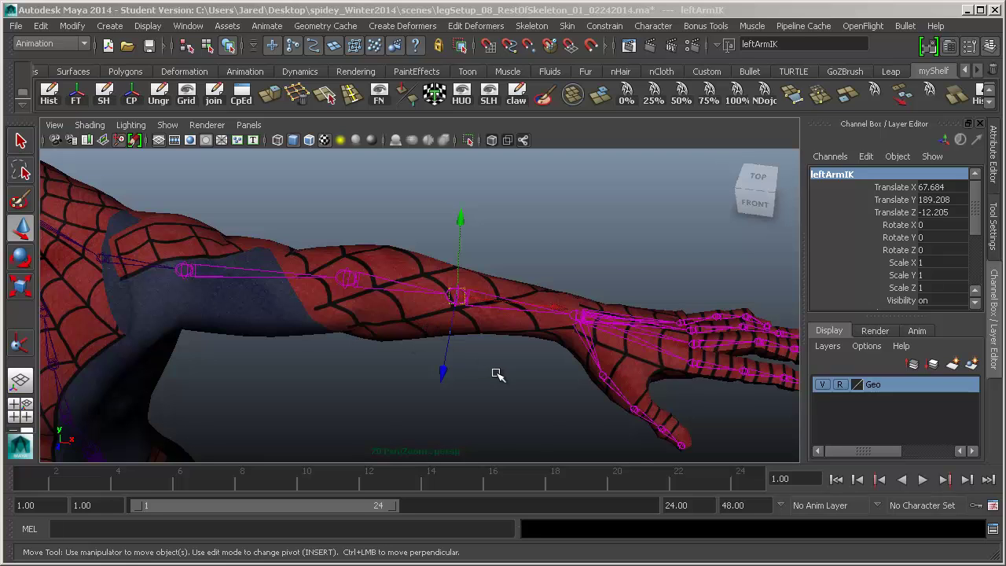
Orbit and zoom around the arm and shoulder to inspect the rig.
mouse_move(496, 374)
left_mouse_down("alt")
mouse_move(469, 359)
mouse_move(485, 359)
left_mouse_up("alt")
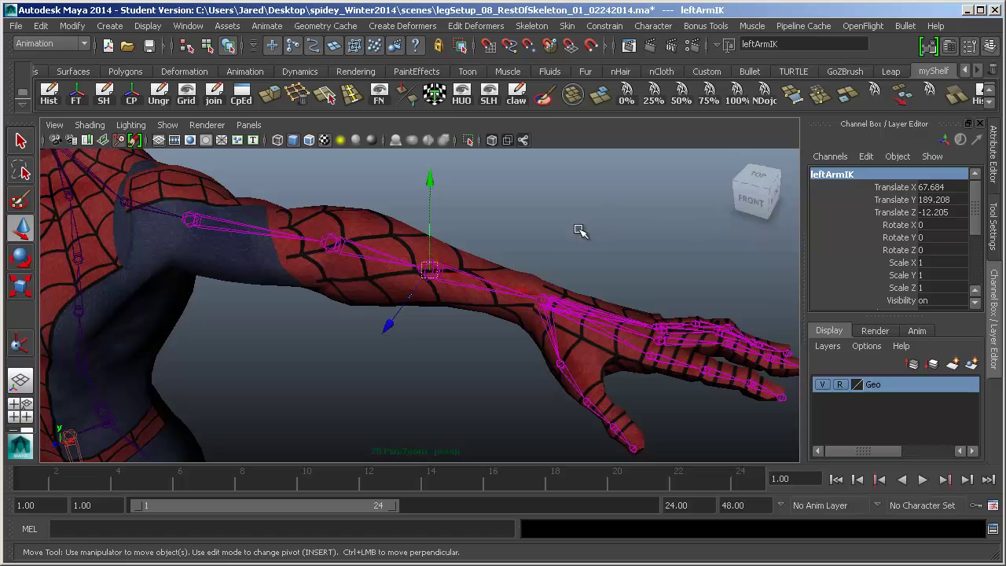
left_click_drag(400, 307, 400, 303, "alt")
right_click_drag(399, 303, 494, 368, "alt")
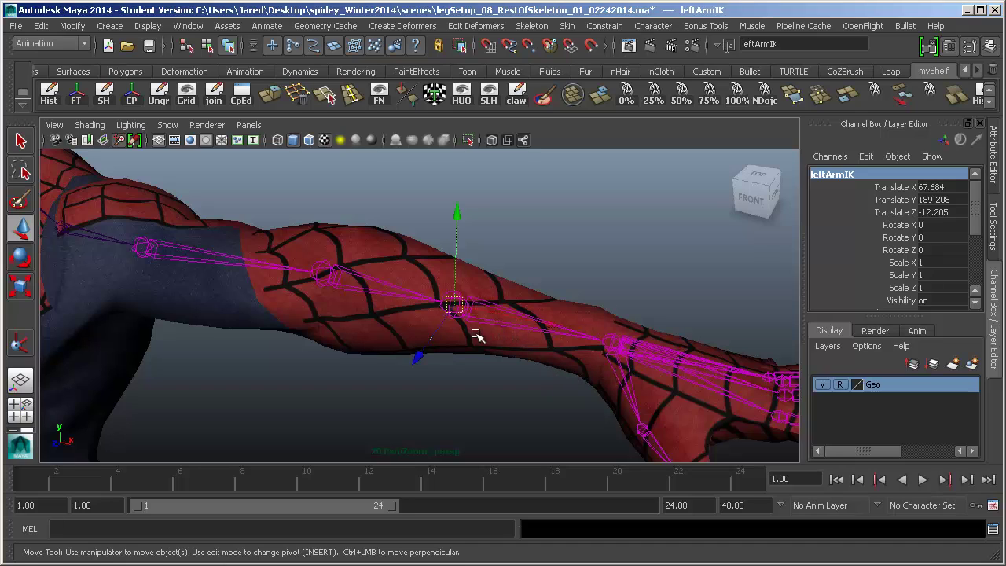
middle_click_drag(520, 352, 546, 319, "alt")
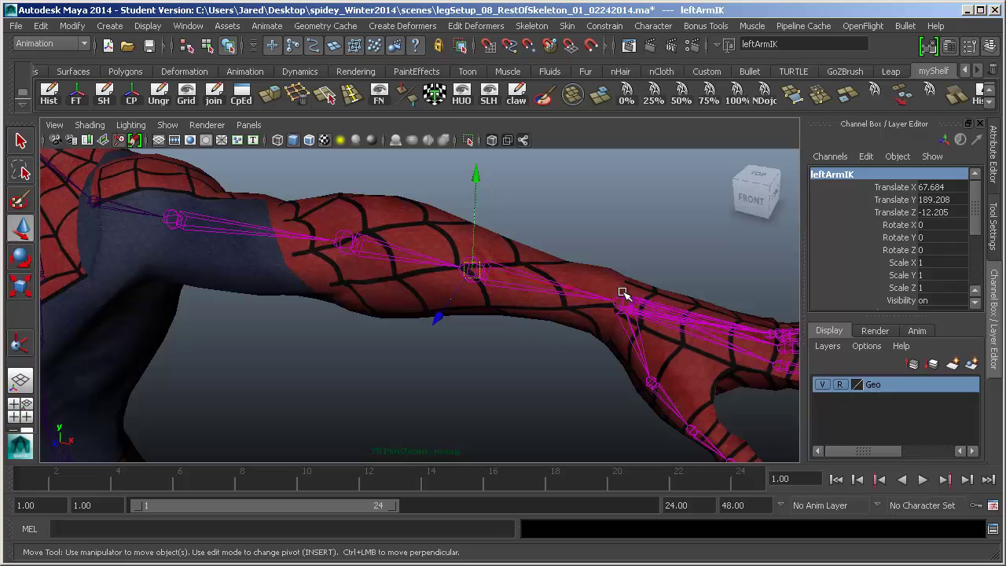
right_click_drag(609, 319, 530, 314, "alt")
left_click_drag(530, 314, 414, 303, "alt")
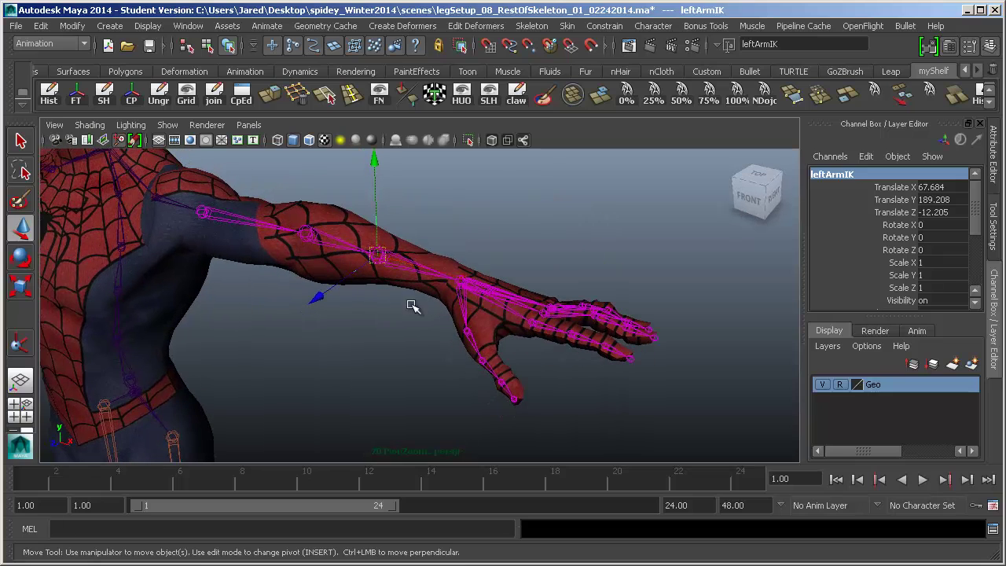
left_click_drag(349, 294, 382, 307, "alt")
Hide the Geo layer's body mesh and reselect the leftArmIK handle.
left_click(379, 316)
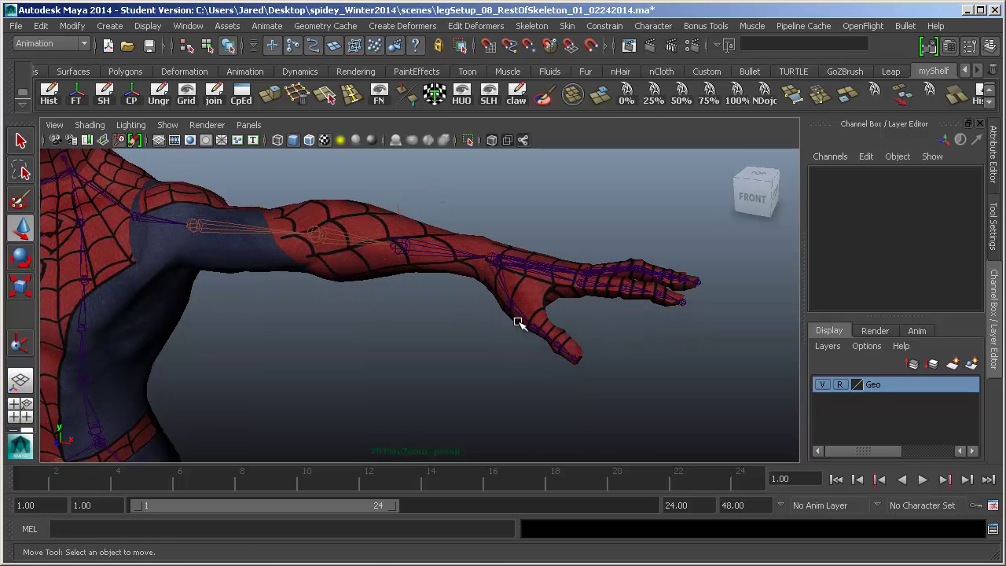
left_click(823, 384)
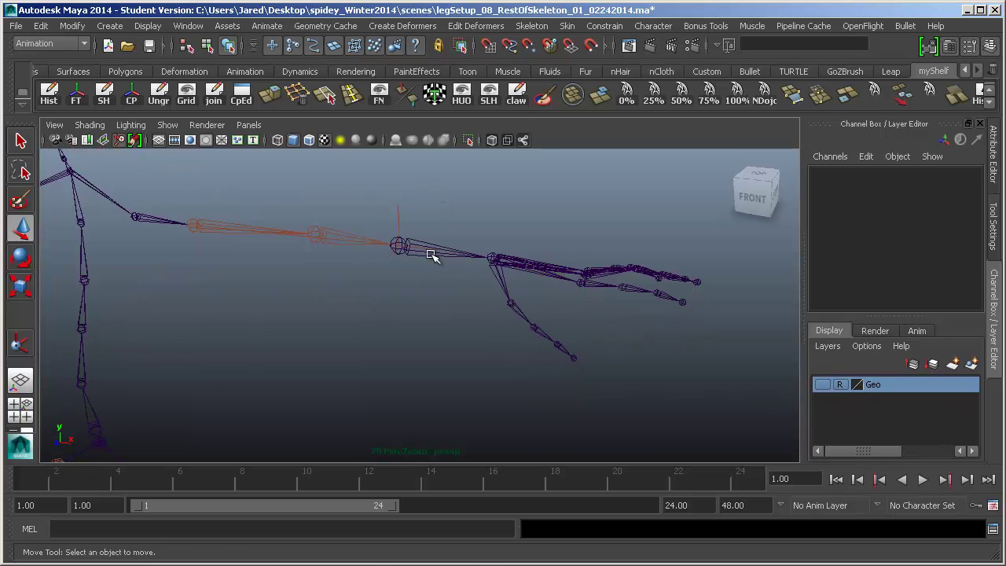
left_click(331, 241)
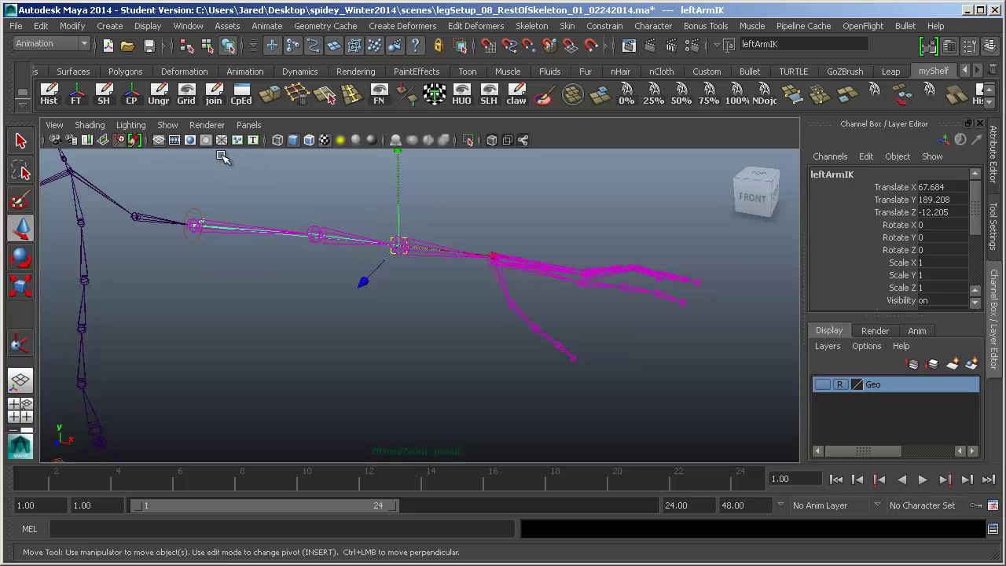
Open the Outliner from the Window menu and frame the skeleton beside it.
left_click(187, 26)
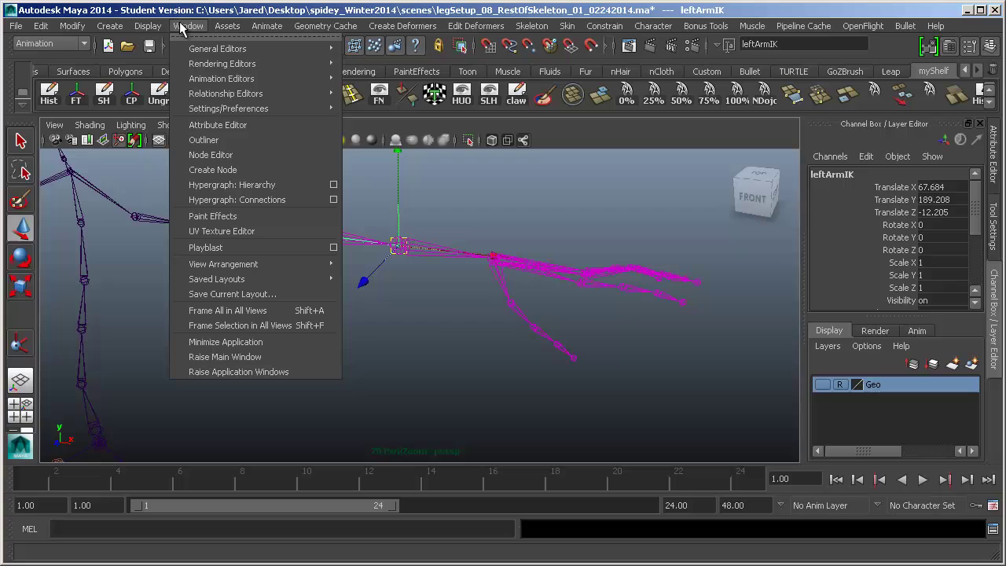
left_click(206, 140)
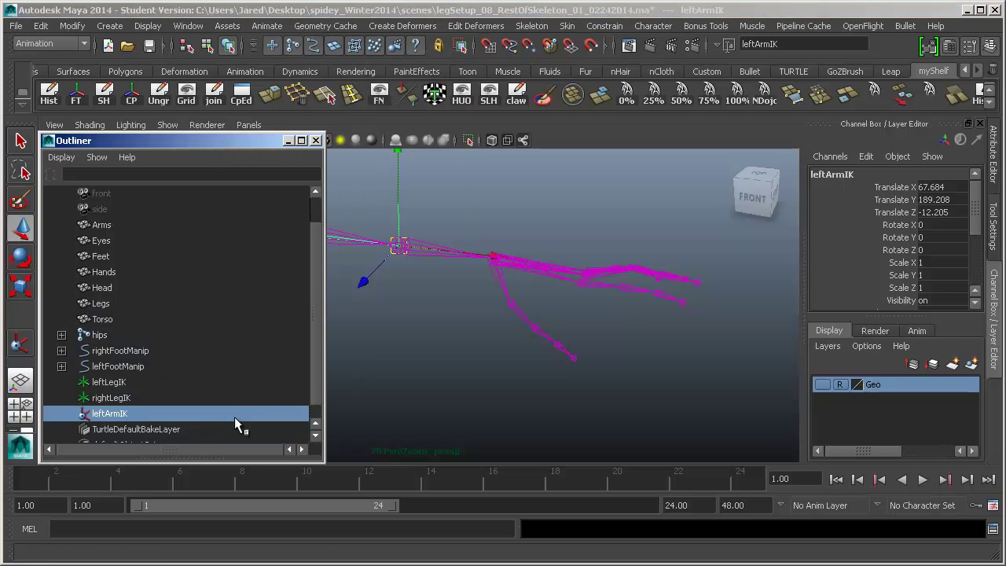
left_click_drag(621, 285, 438, 229, "alt")
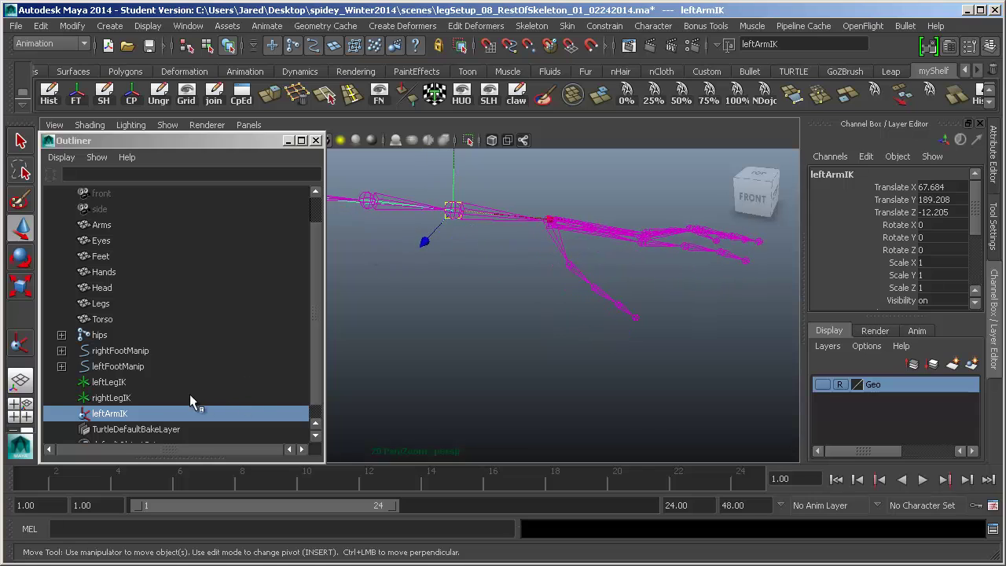
middle_click_drag(470, 252, 472, 284, "alt")
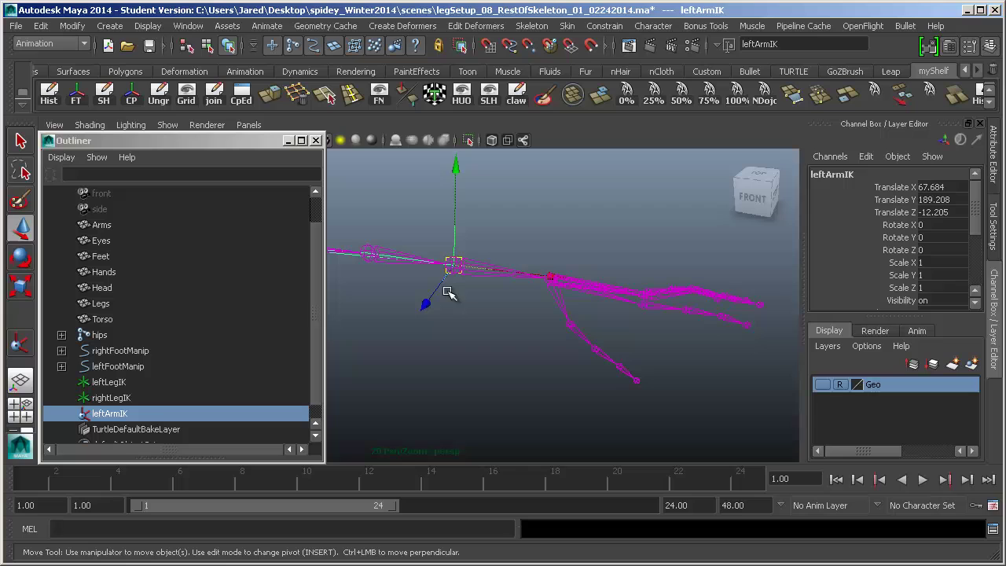
middle_click_drag(465, 270, 588, 259, "alt")
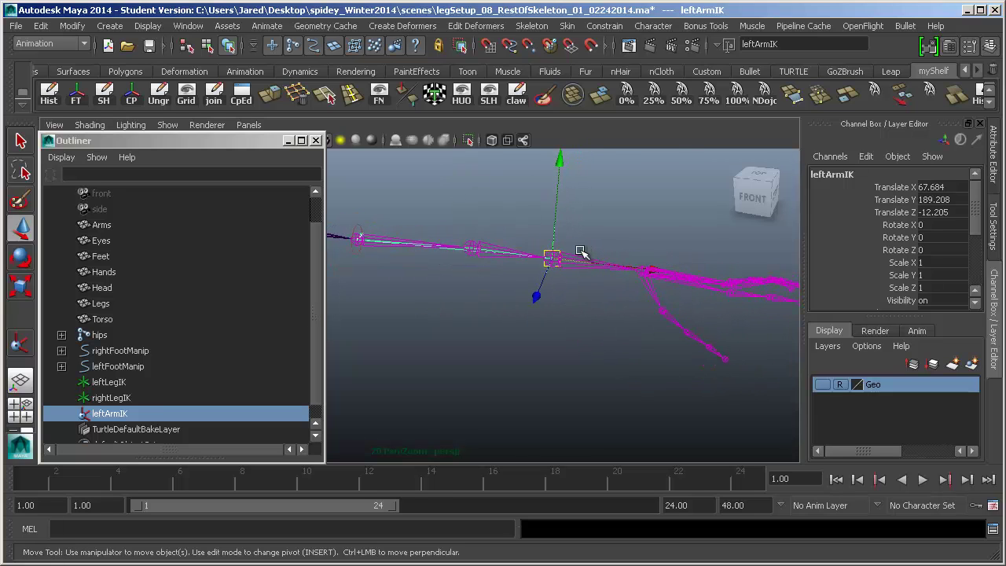
Select leftForeArmRoll, reveal it in a widened Outliner, and check its children.
left_click(574, 255)
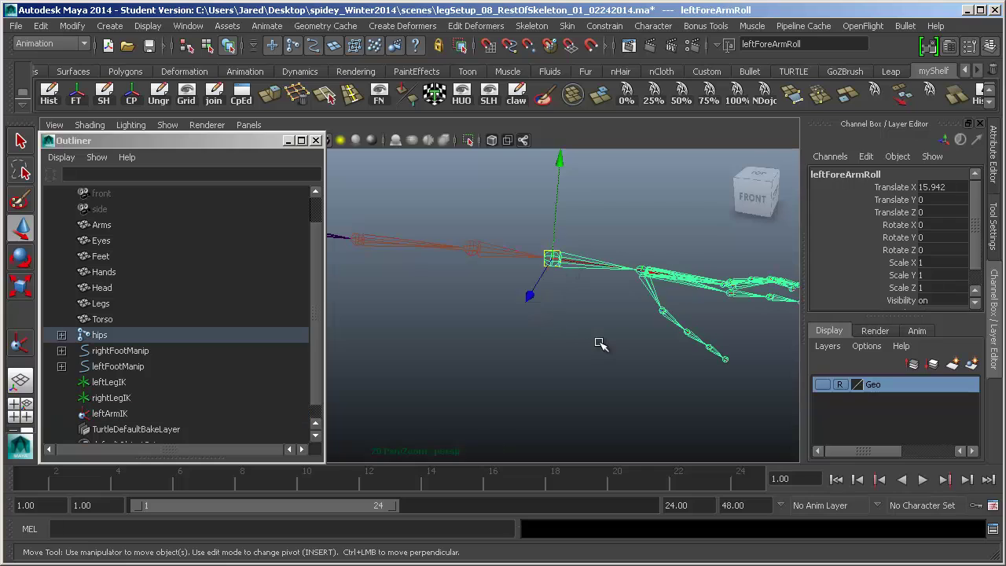
middle_click_drag(598, 333, 579, 343, "alt")
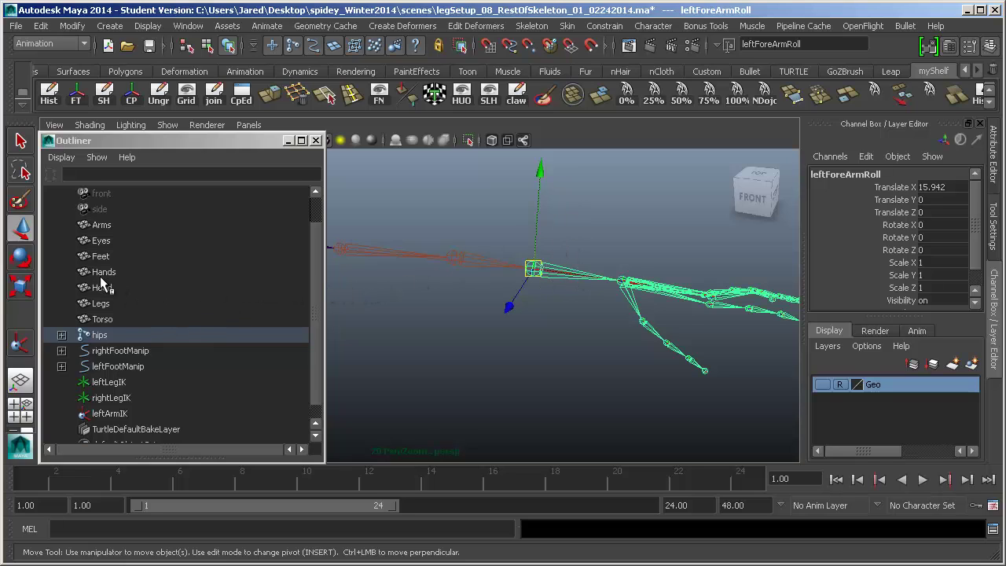
key("f")
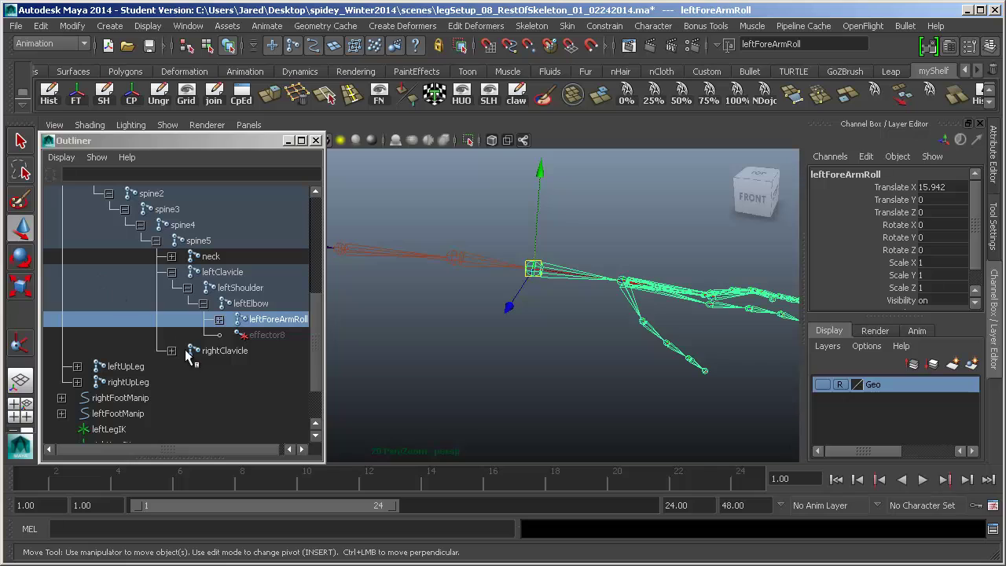
left_click_drag(324, 384, 379, 386)
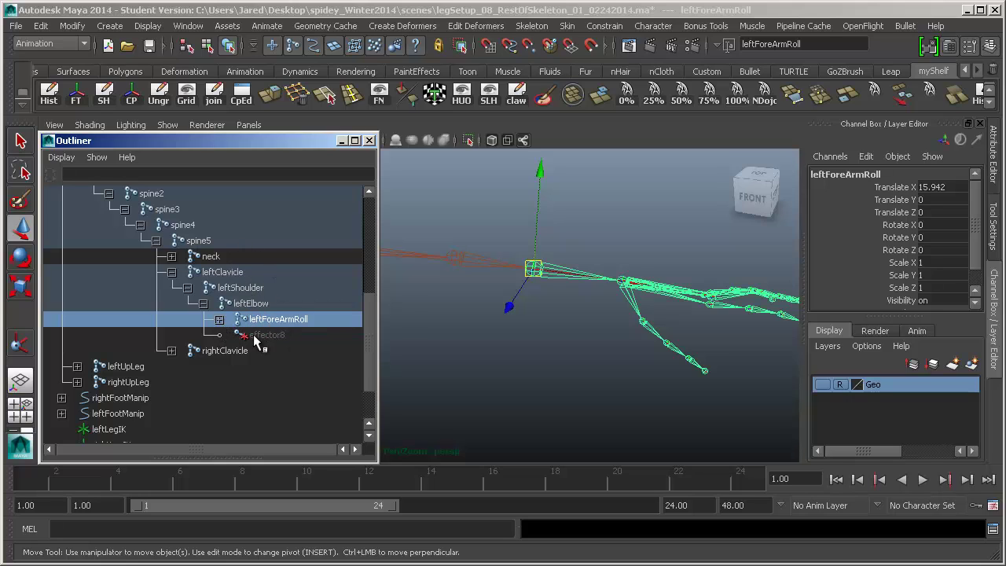
left_click(219, 319)
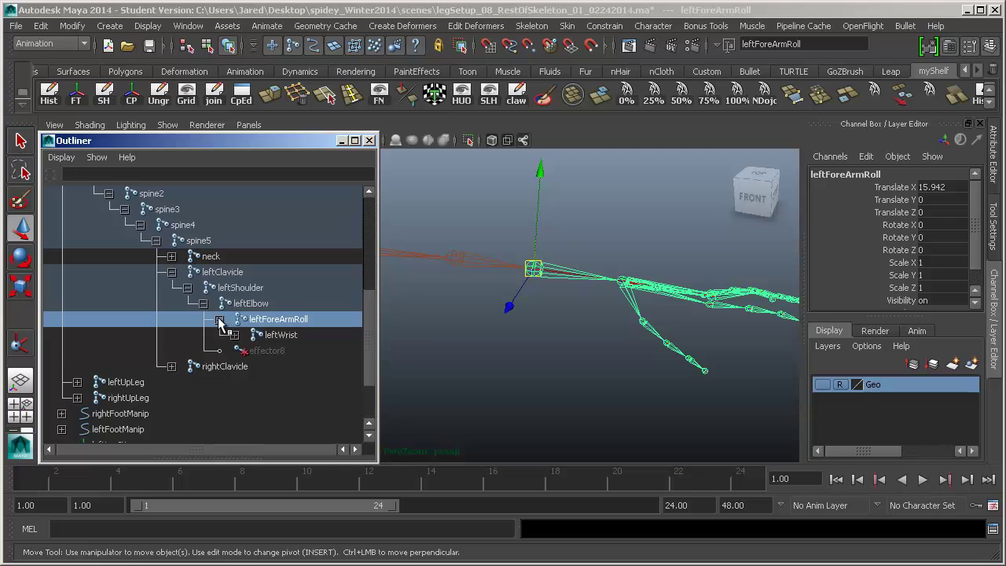
middle_click_drag(217, 337, 231, 329)
left_click(220, 320)
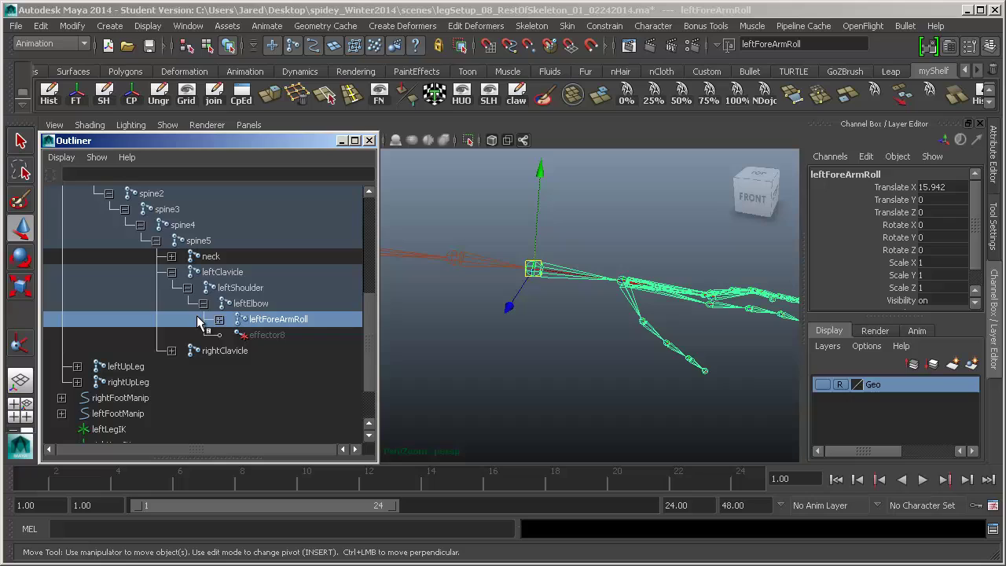
Rename effector8 in the Outliner to leftArmIKEffector.
left_click(260, 336)
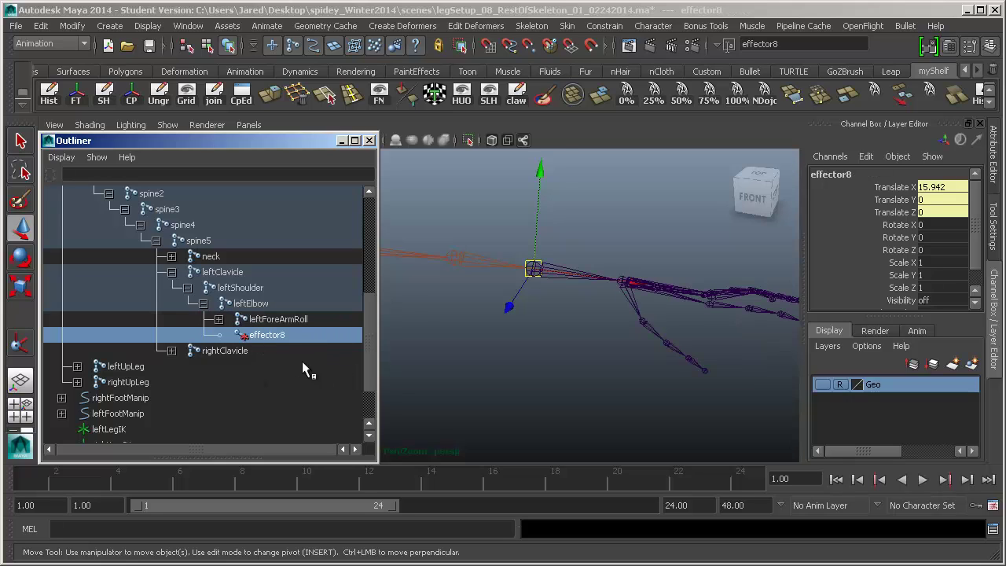
middle_click_drag(566, 285, 584, 328, "alt")
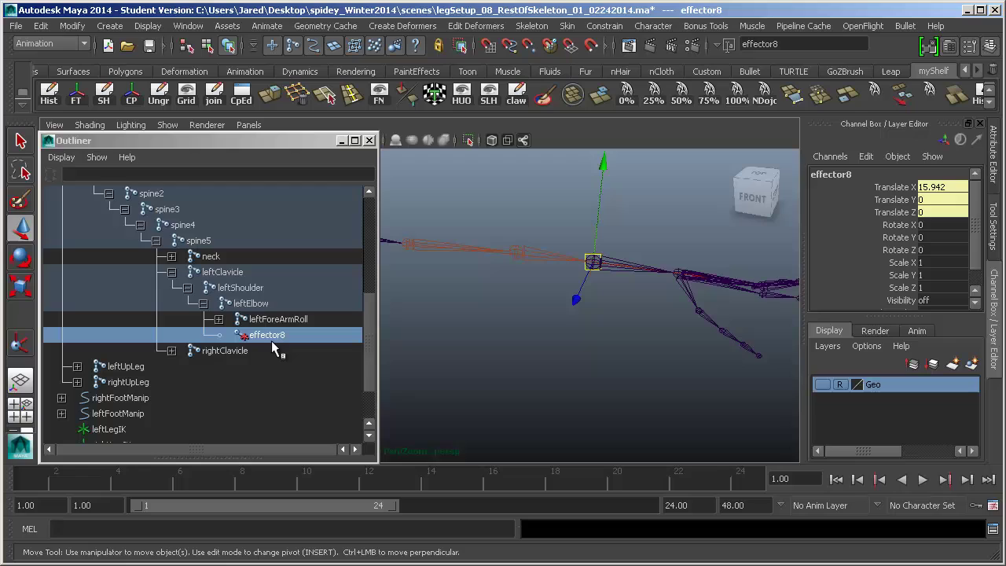
double_click(268, 334)
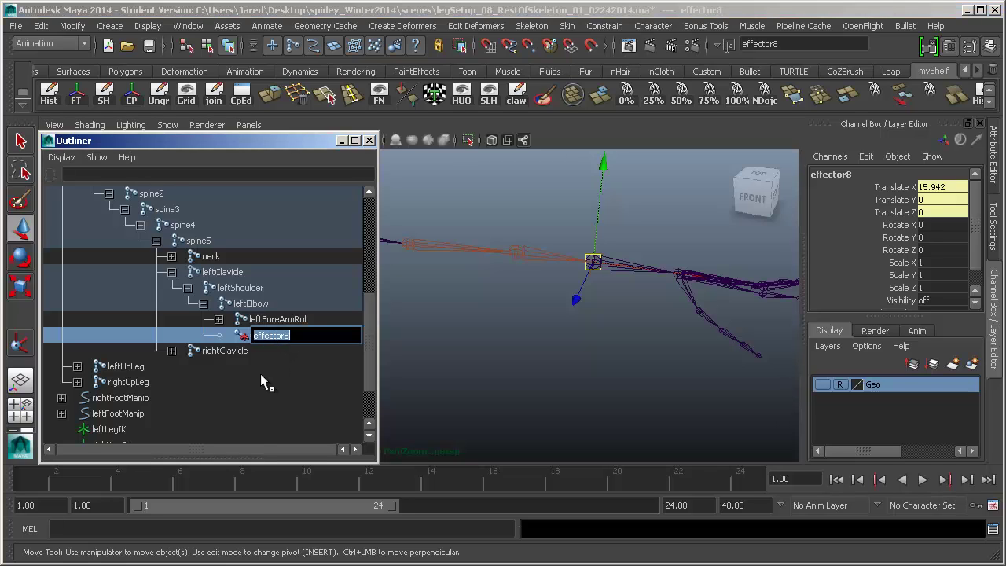
type("leftArmIKEffector")
key("Return")
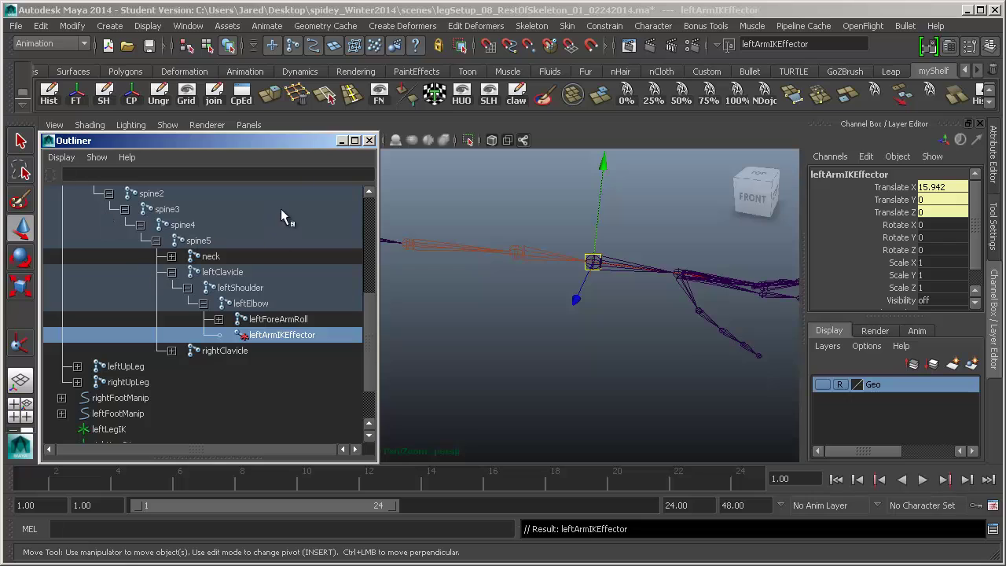
left_click(721, 44)
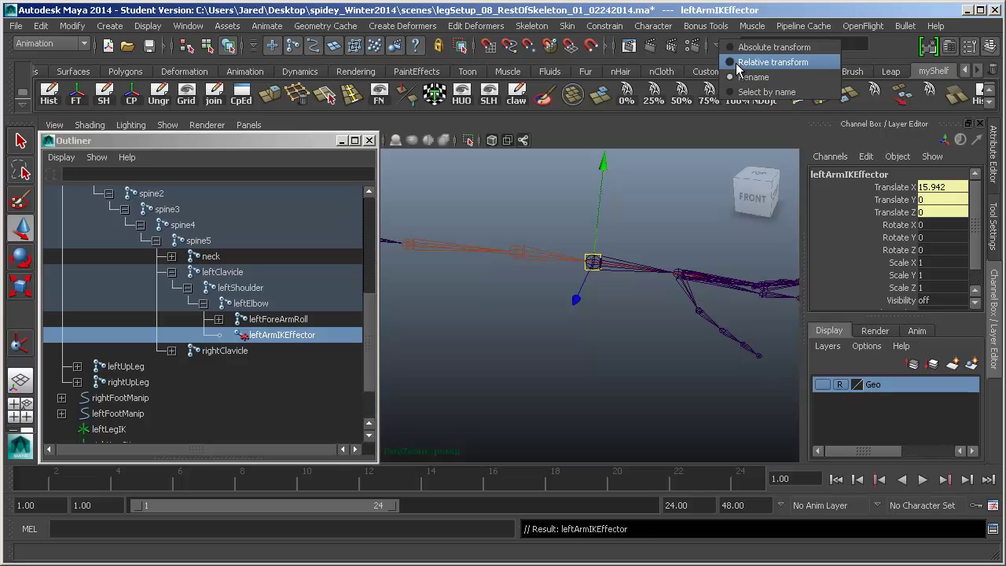
left_click(720, 43)
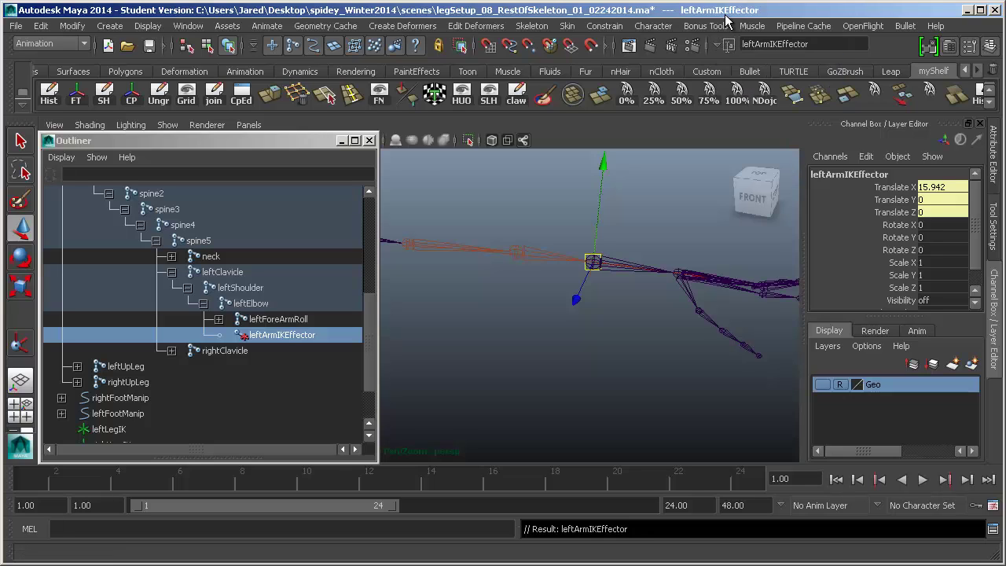
left_click(729, 24)
middle_click_drag(236, 336, 316, 337)
middle_click_drag(363, 362, 394, 501)
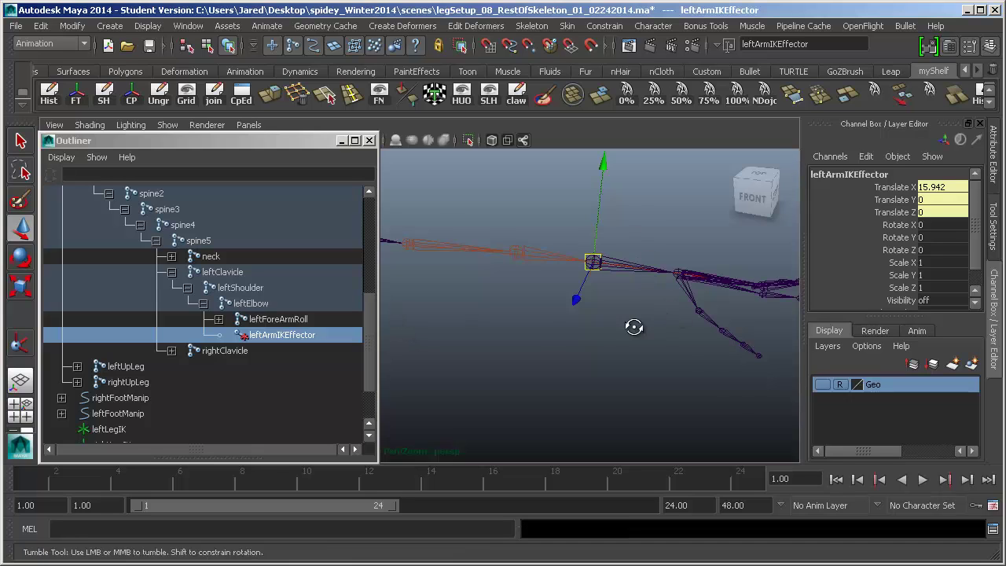
left_click_drag(636, 328, 588, 243, "alt")
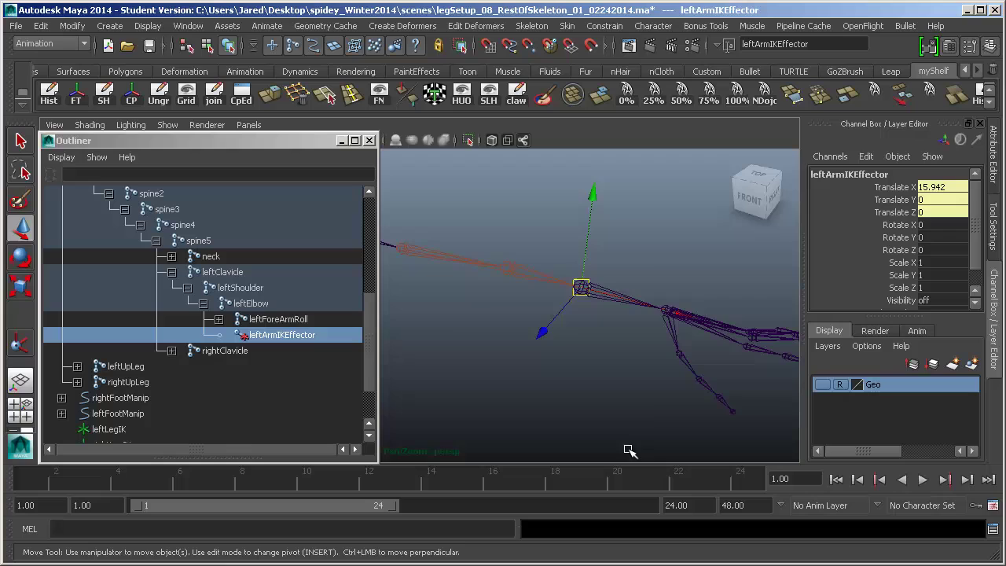
middle_click_drag(634, 412, 652, 366, "alt")
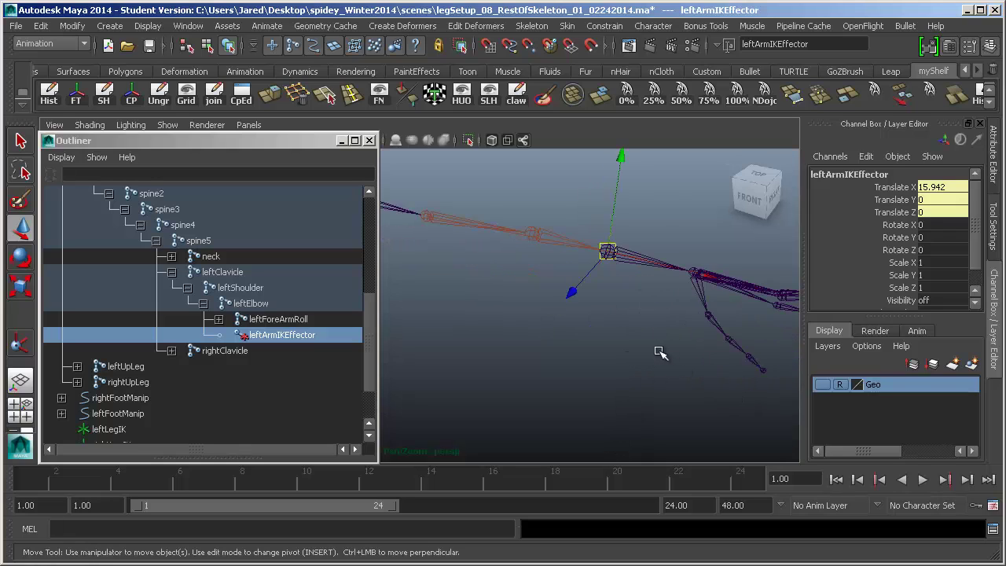
Select the leftArmIK handle and set its IK Handle Stickiness to sticky.
left_click(993, 153)
scroll(639, 298, "down", 3)
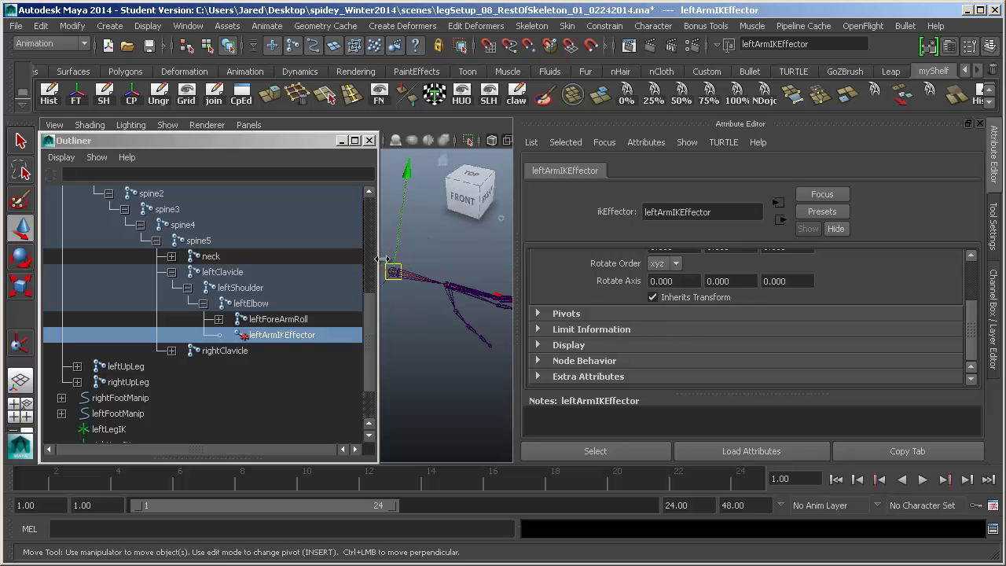
left_click(418, 260)
left_click(398, 260)
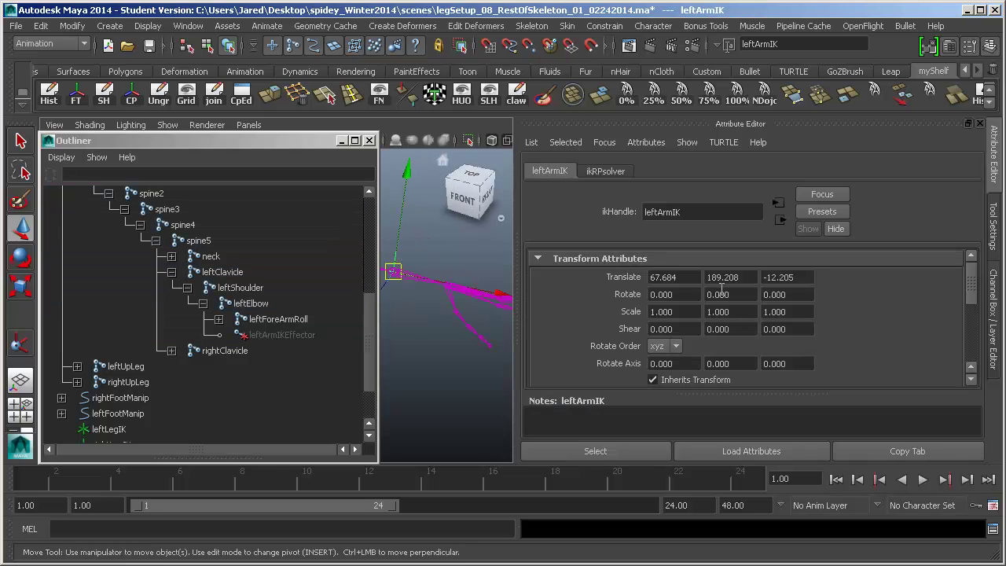
scroll(787, 340, "down", 5)
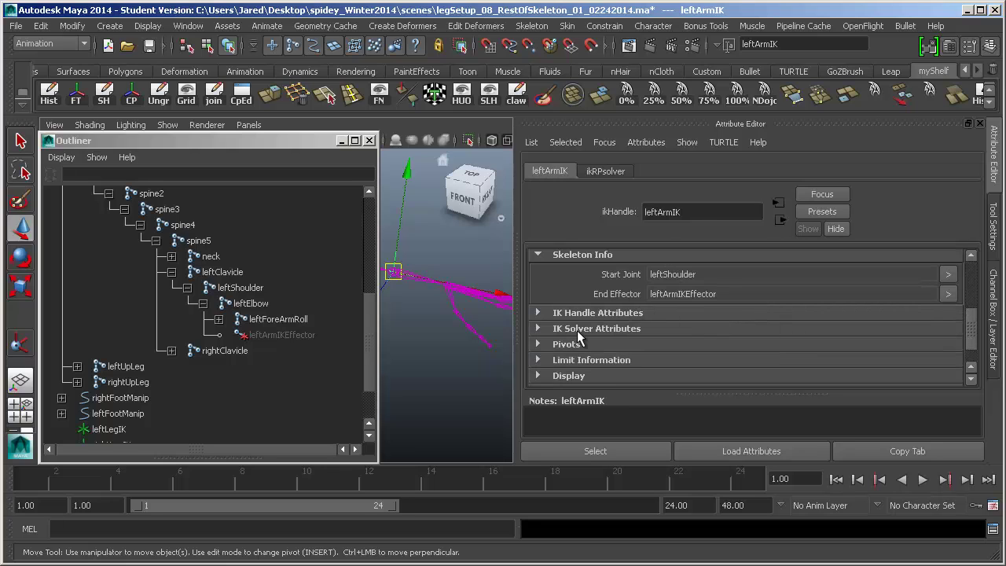
left_click(617, 314)
scroll(786, 333, "down", 2)
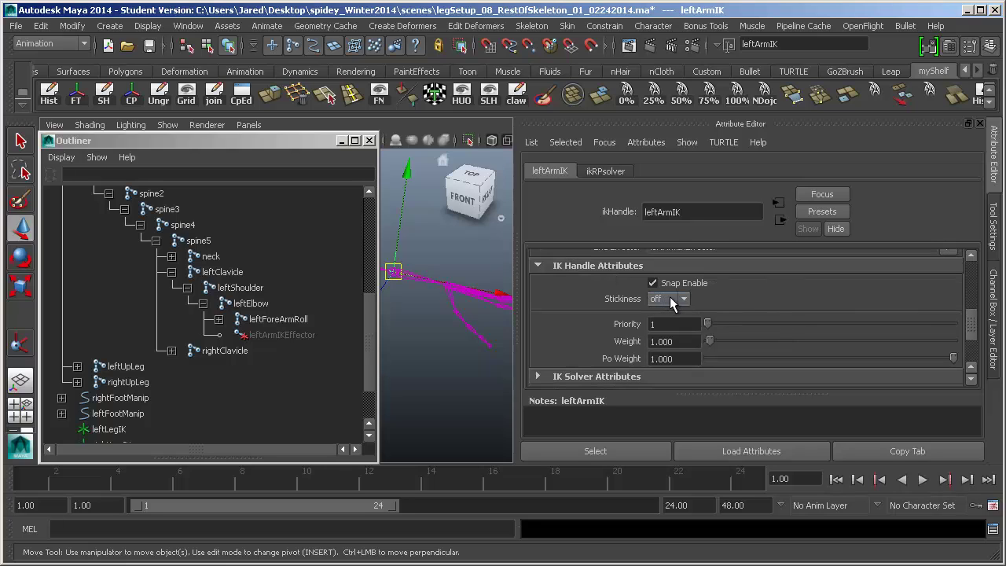
left_click(672, 299)
left_click(669, 324)
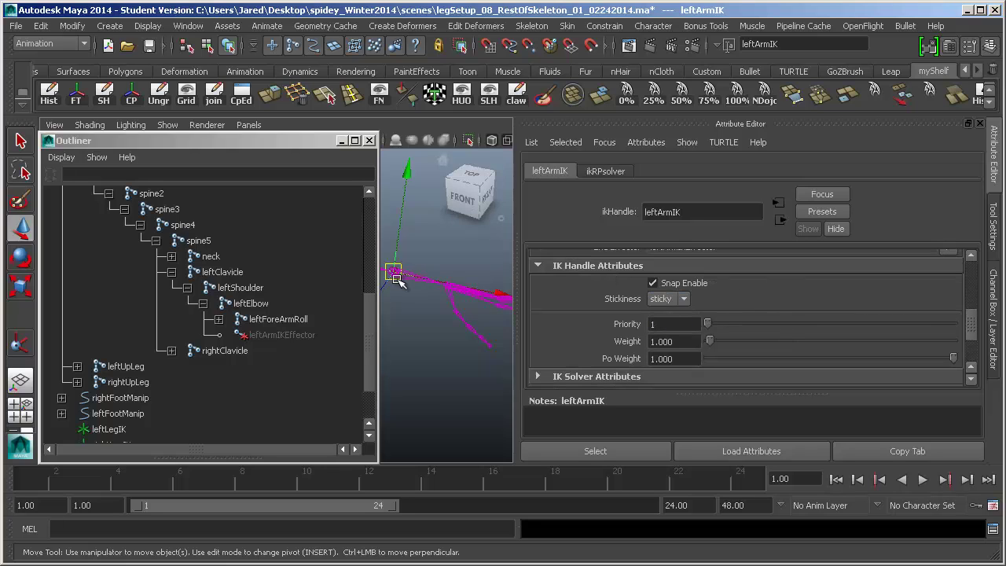
left_click_drag(436, 268, 386, 338, "alt")
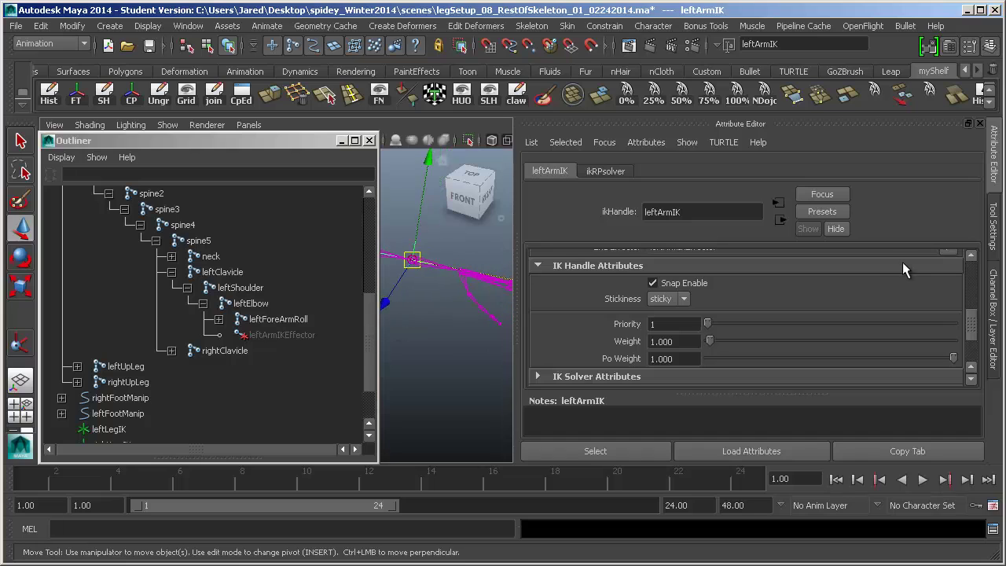
left_click(995, 314)
Select leftArmIKEffector in the Outliner and bring the view close to the wrist.
left_click_drag(726, 303, 595, 332, "alt")
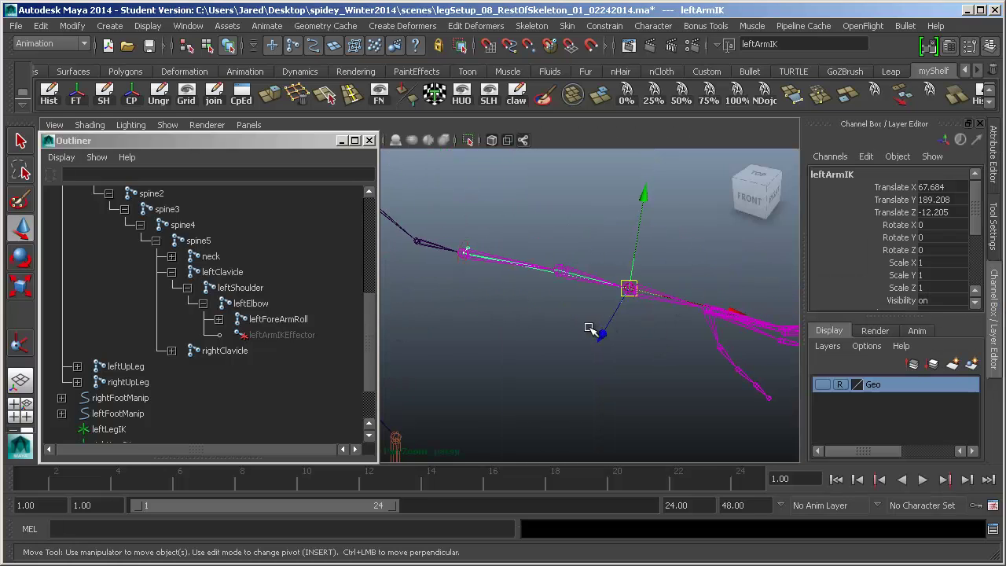
left_click(283, 337)
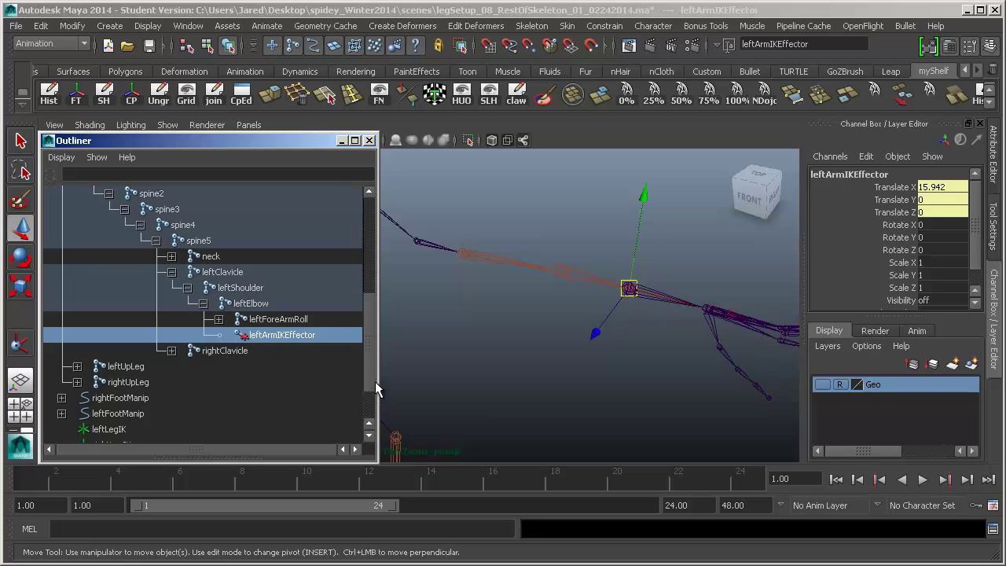
left_click_drag(368, 365, 363, 392)
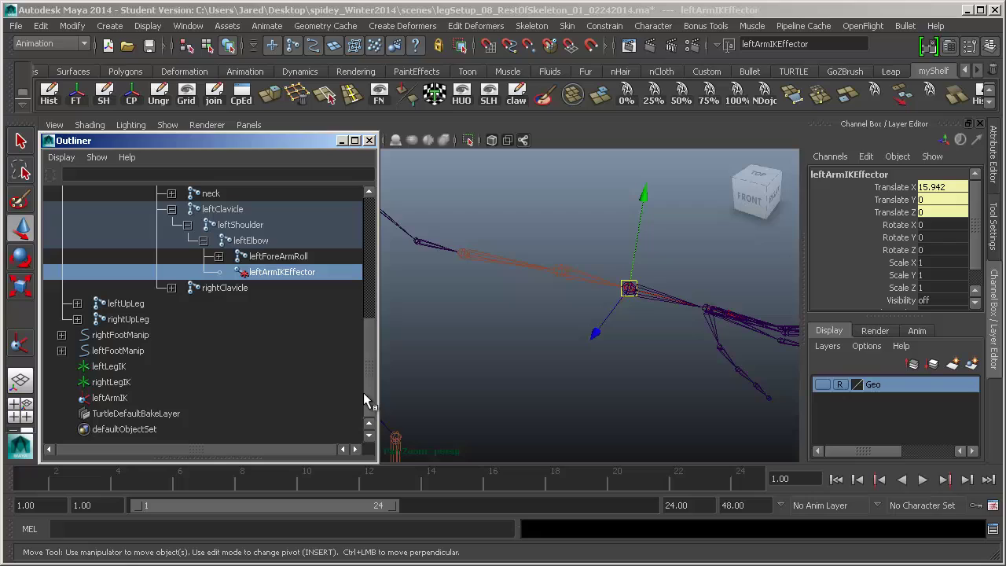
left_click(115, 399)
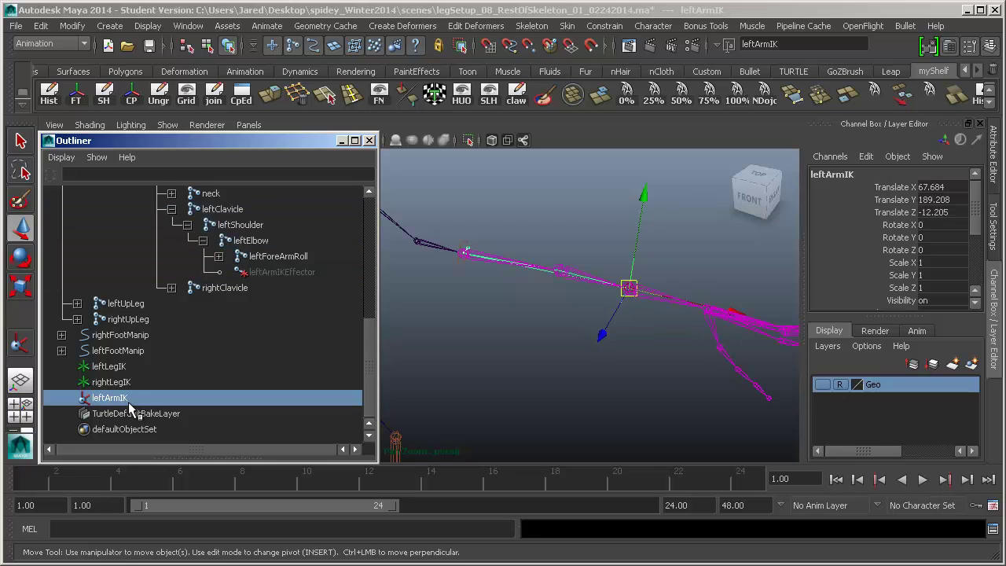
left_click(292, 273)
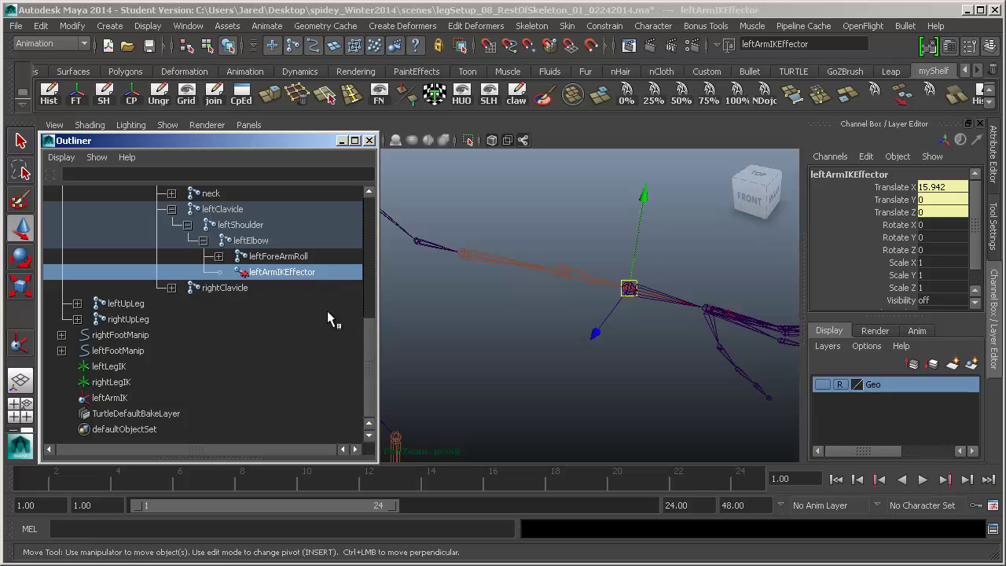
left_click_drag(535, 351, 607, 347, "alt")
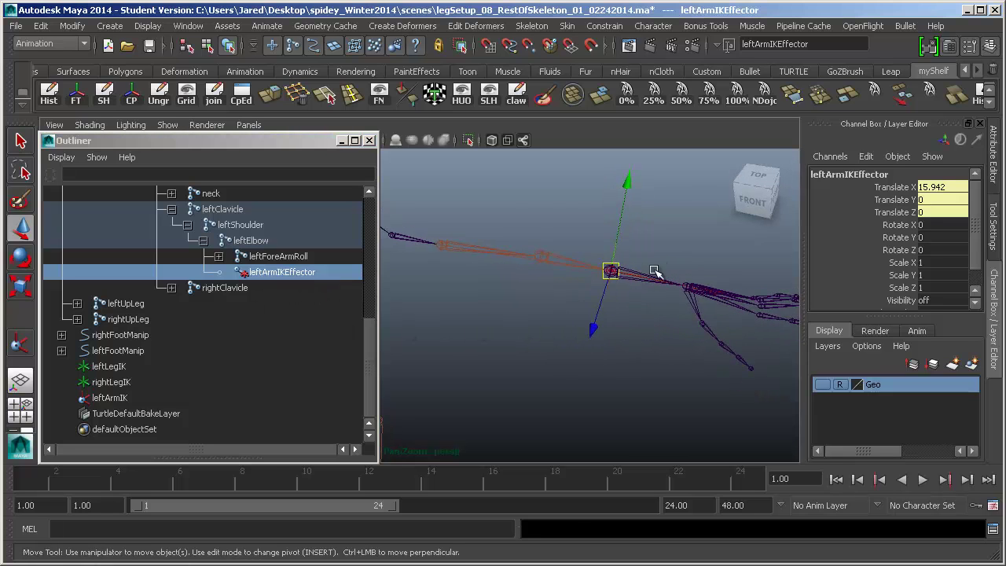
middle_click_drag(655, 272, 591, 302, "alt")
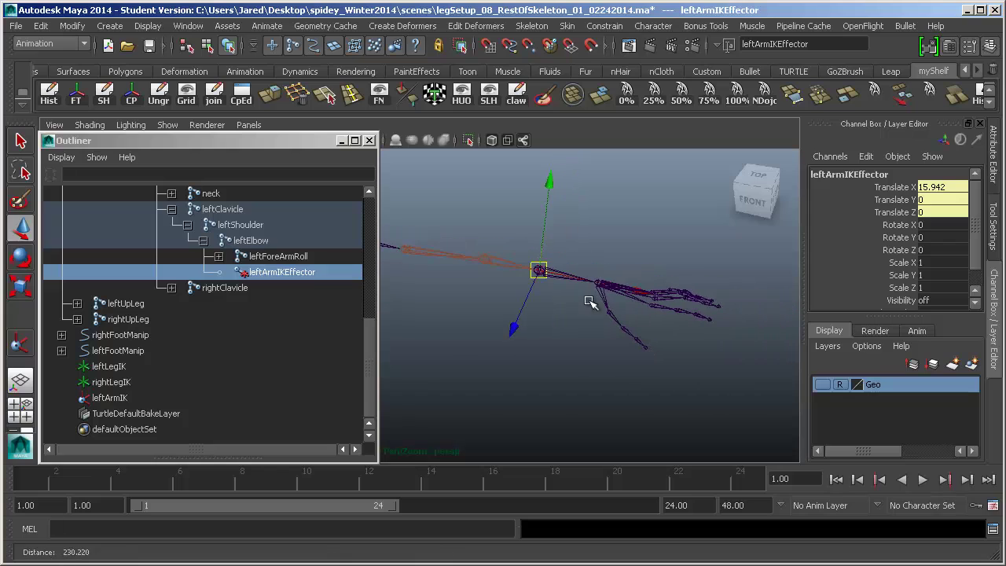
scroll(530, 332, "up", 3)
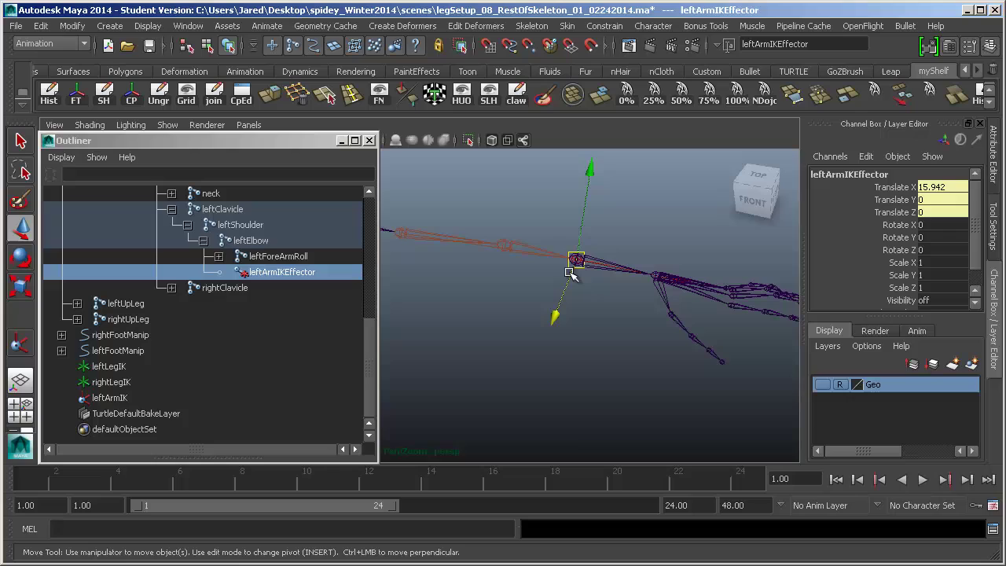
Put the leftArmIKEffector in pivot edit mode with Insert and hold V for point snapping.
key("Insert")
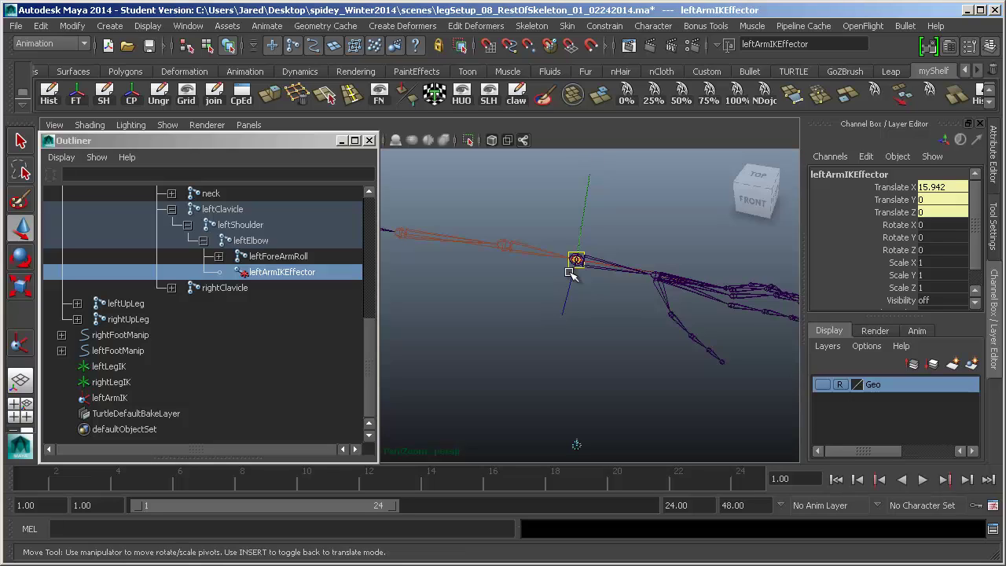
key("Insert")
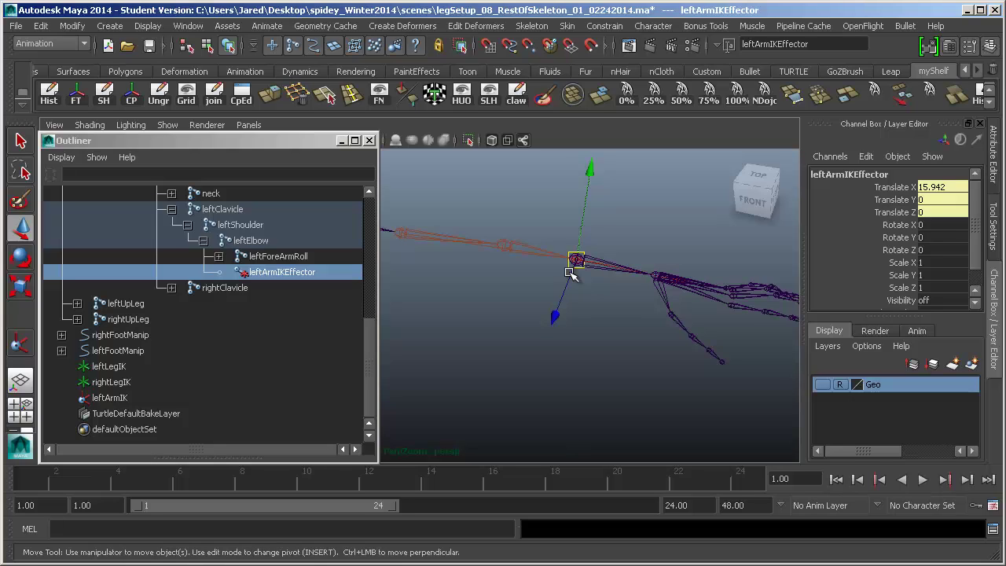
key("Insert")
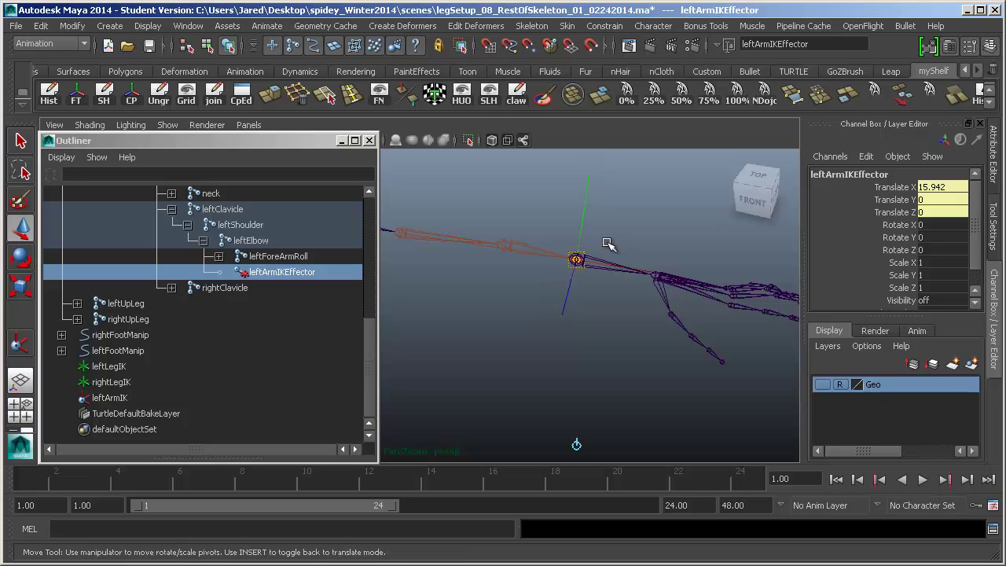
key("Insert")
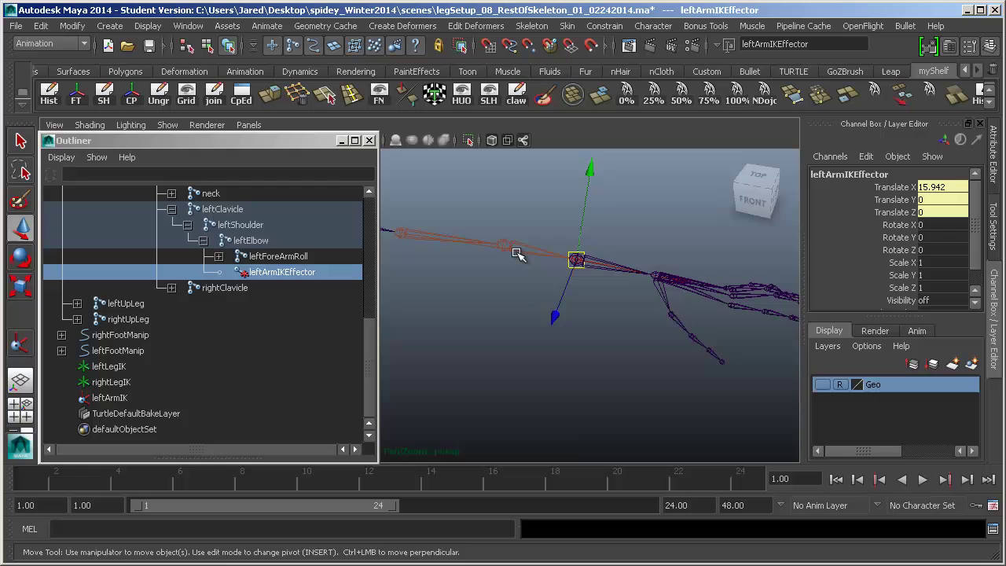
key("Insert")
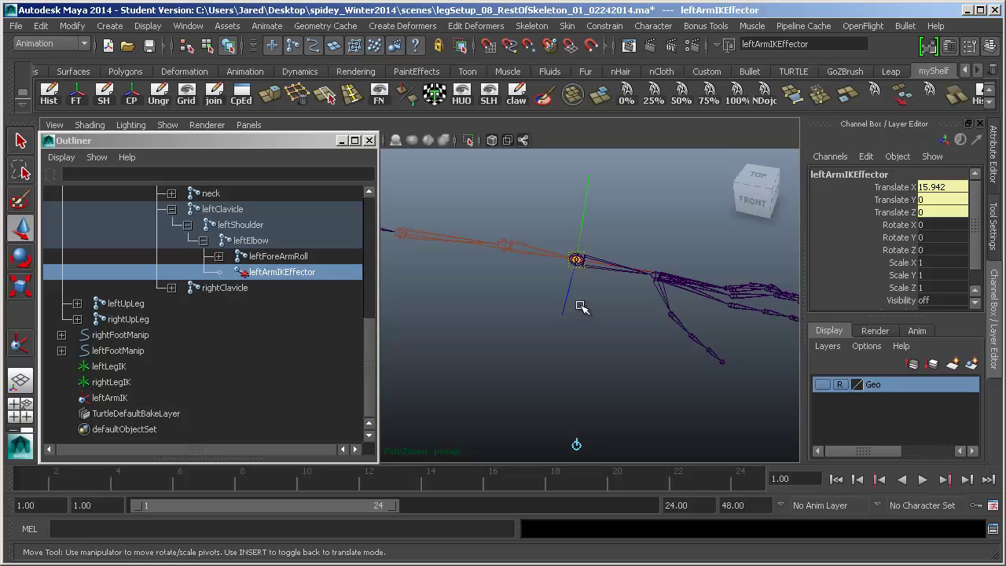
key("v")
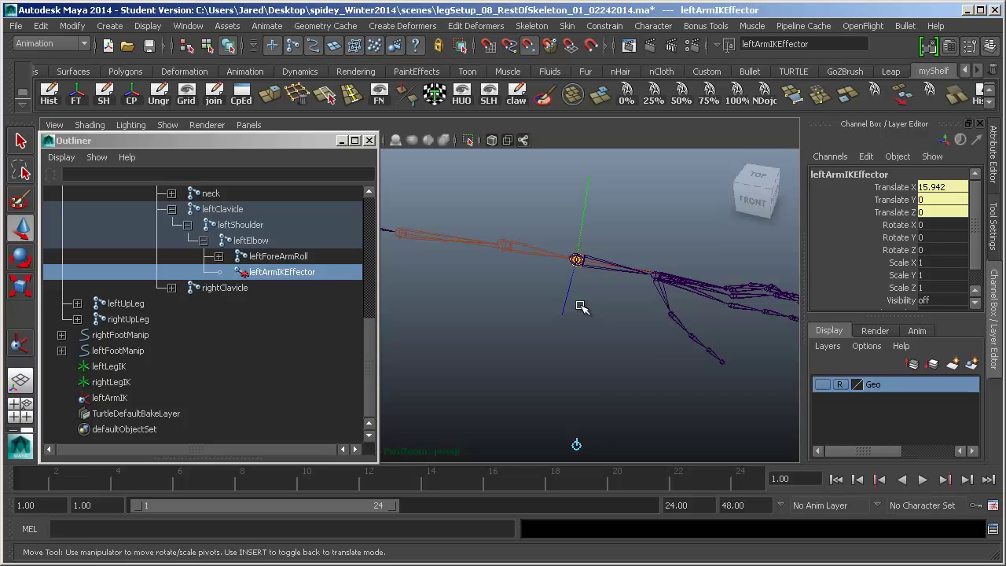
left_click(576, 260)
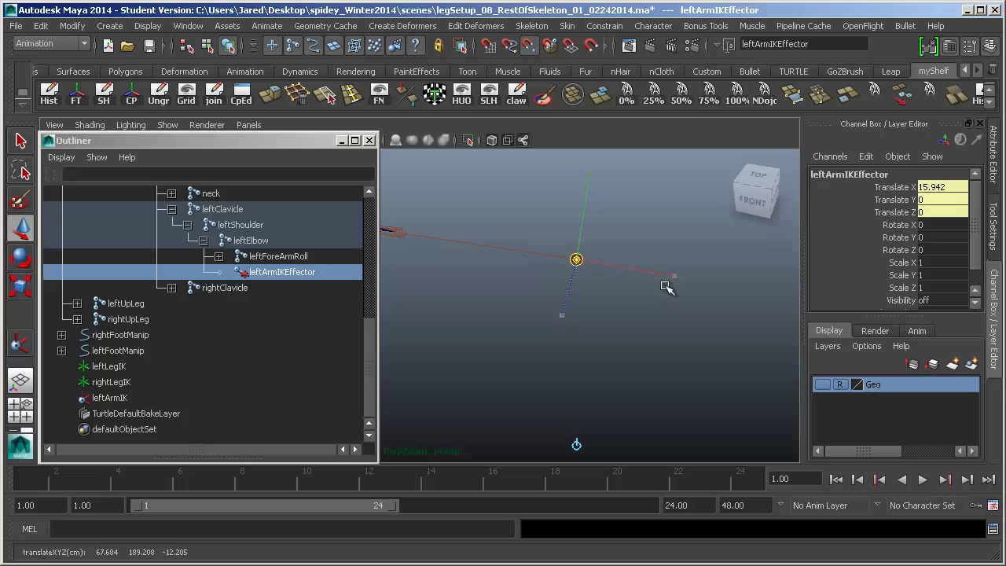
key("Insert")
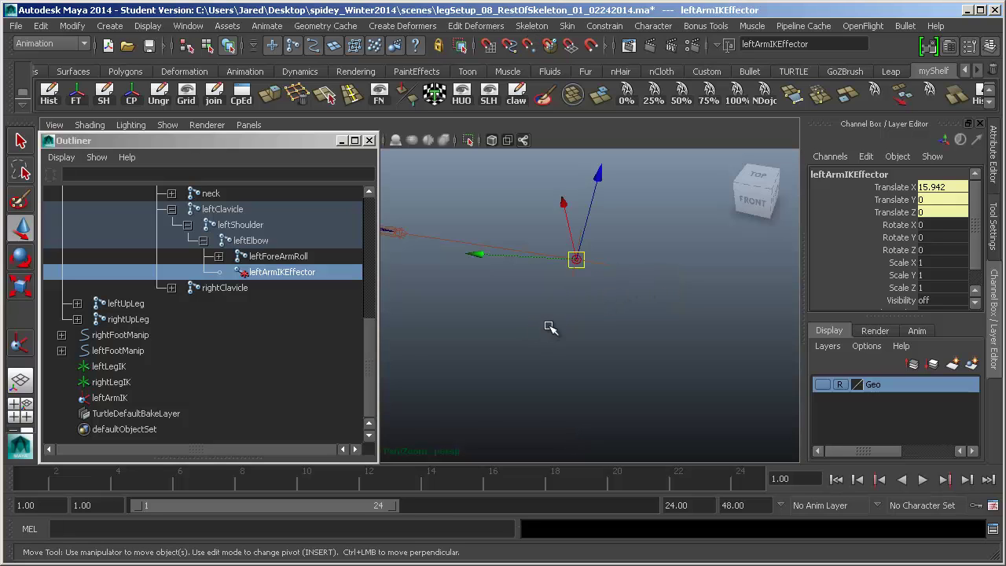
left_click_drag(548, 327, 525, 293, "alt")
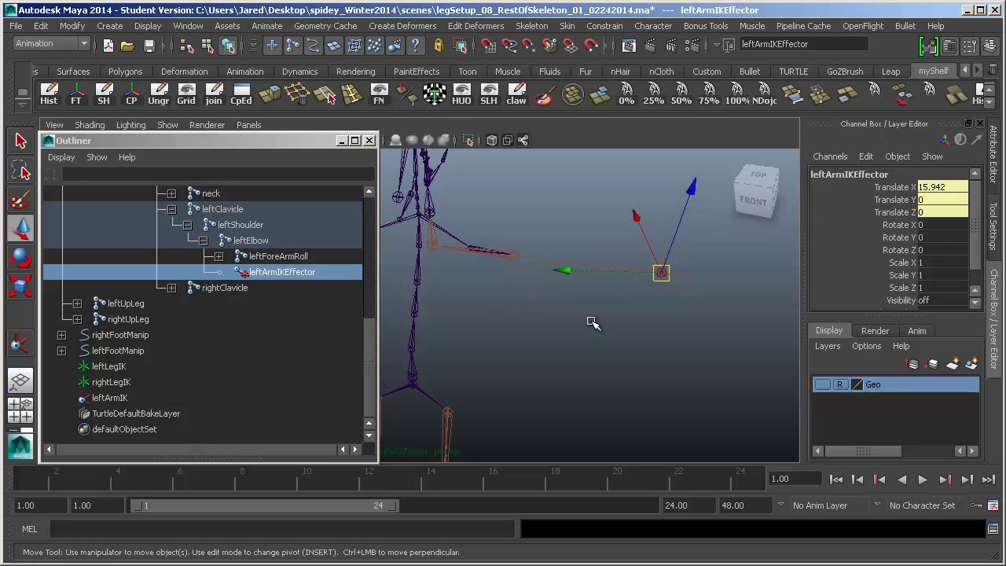
key("ctrl+z")
left_click_drag(503, 314, 581, 346, "alt")
right_click_drag(543, 322, 599, 370, "alt")
left_click_drag(600, 370, 559, 334, "alt")
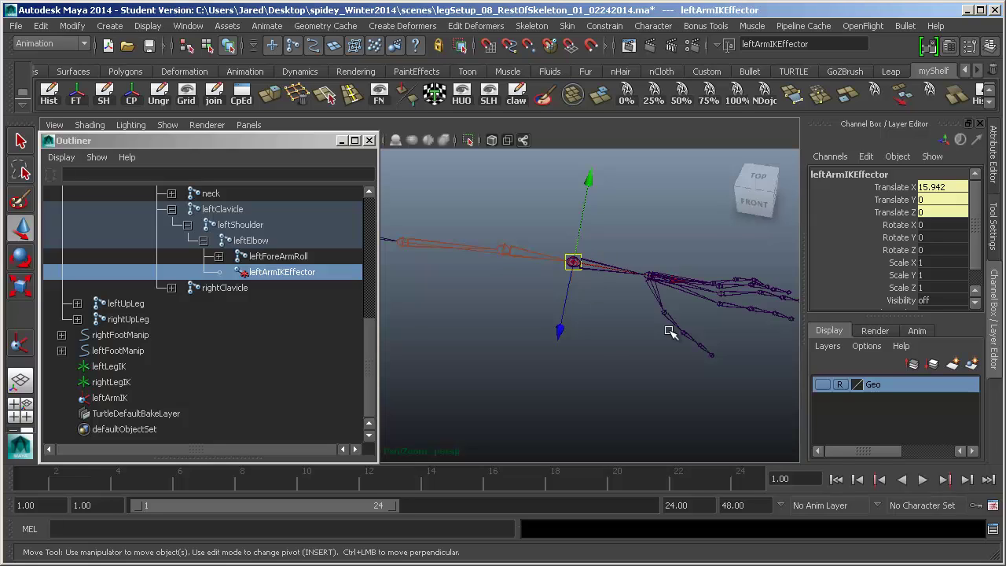
left_click_drag(604, 344, 601, 341, "alt")
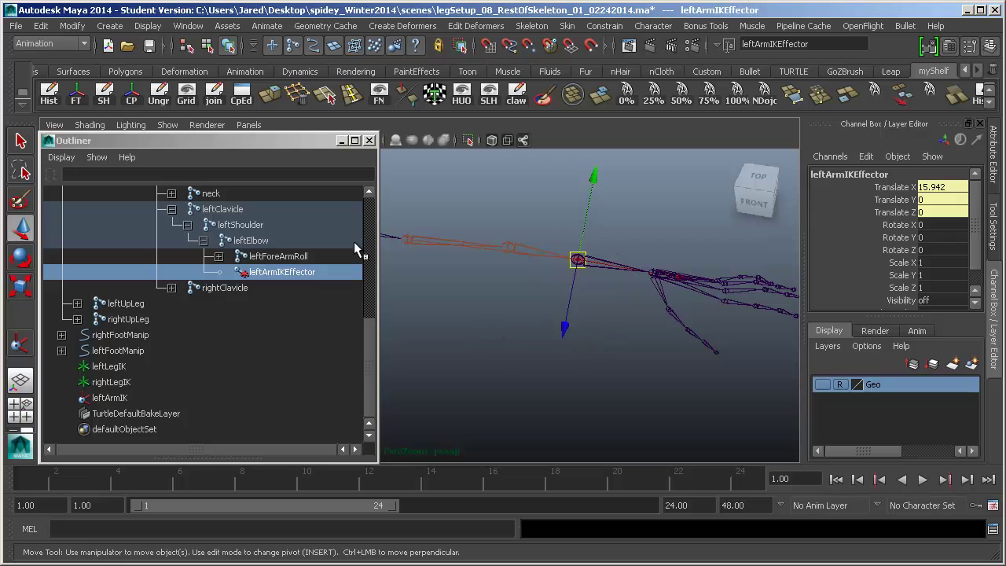
left_click(118, 404)
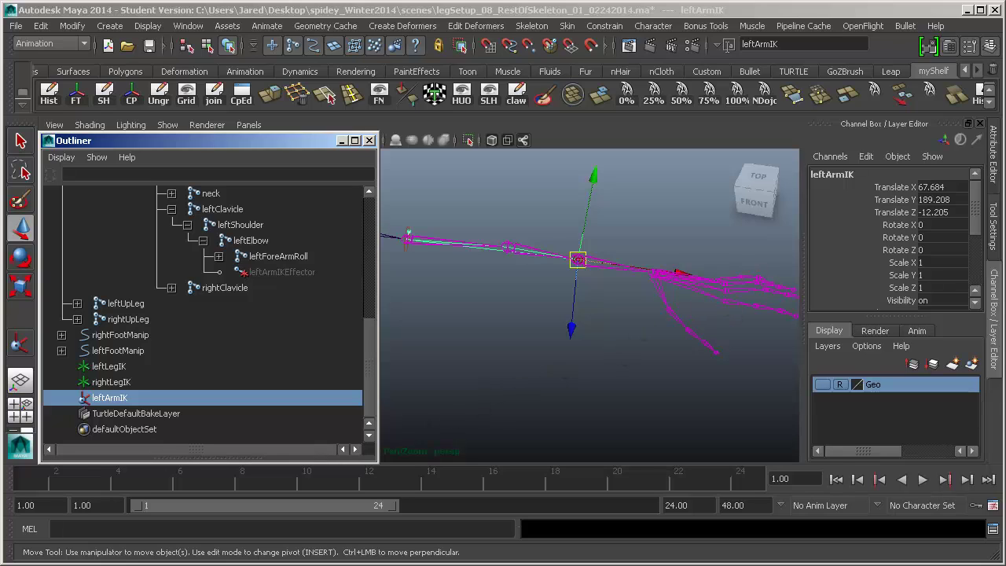
left_click(994, 161)
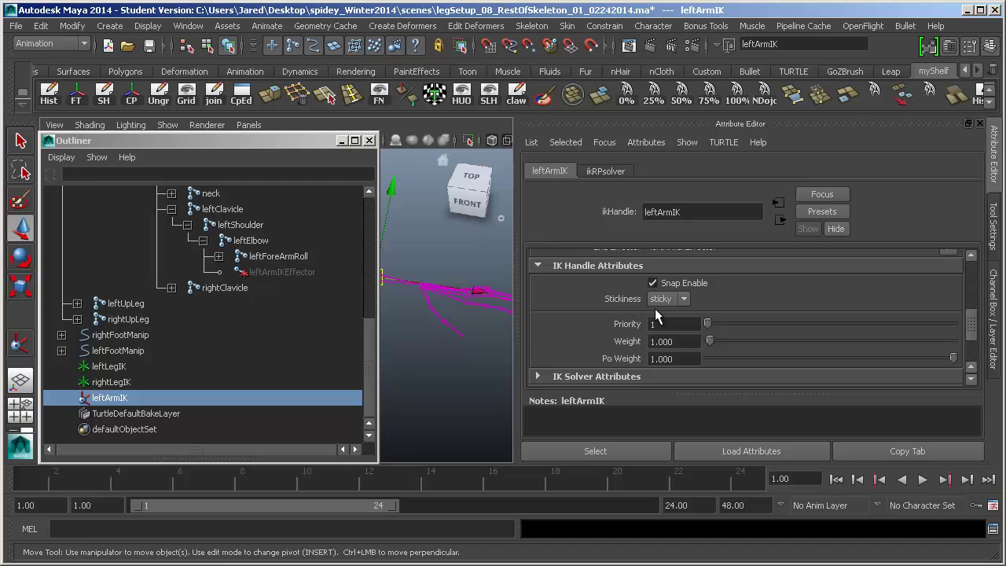
left_click(678, 306)
left_click(994, 318)
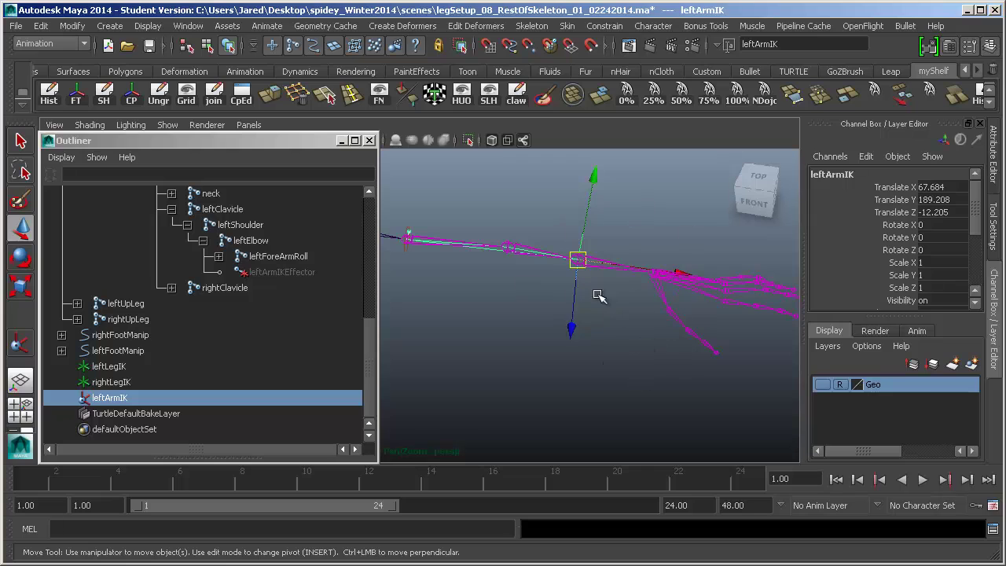
Maximize the viewport, select leftArmIKEffector, and enter its pivot edit mode.
left_click_drag(606, 342, 611, 307, "alt")
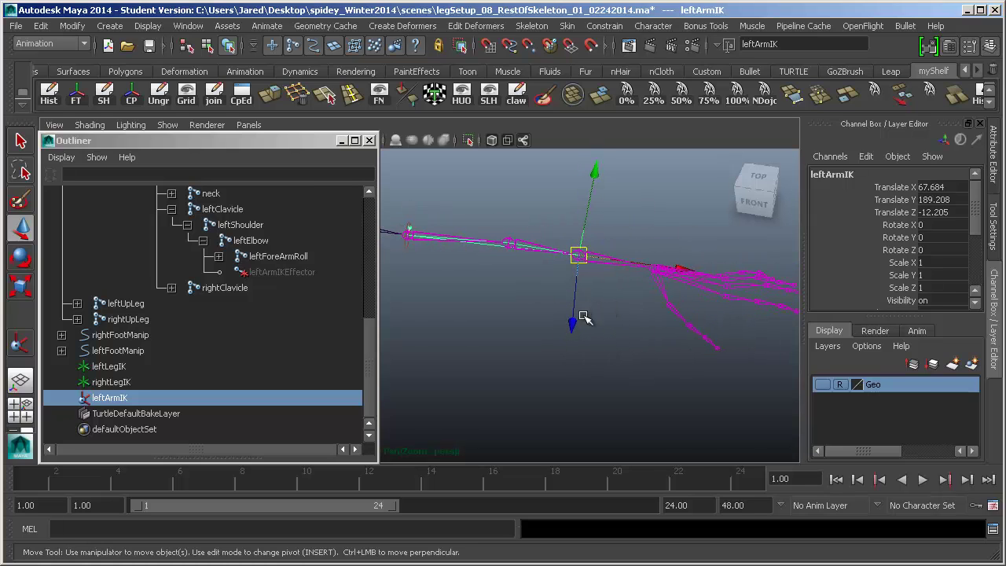
key("ctrl+space")
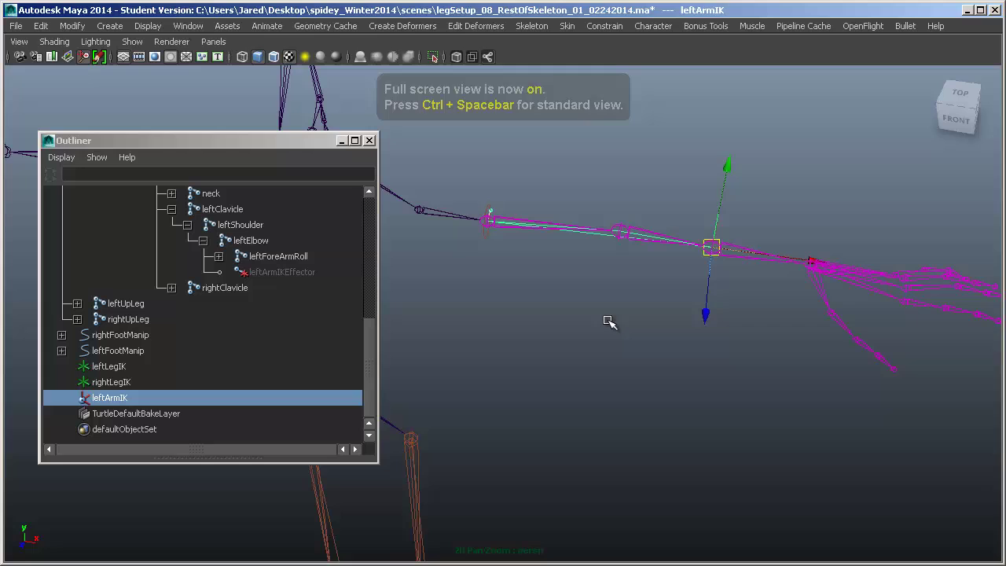
middle_click_drag(634, 259, 621, 315, "alt")
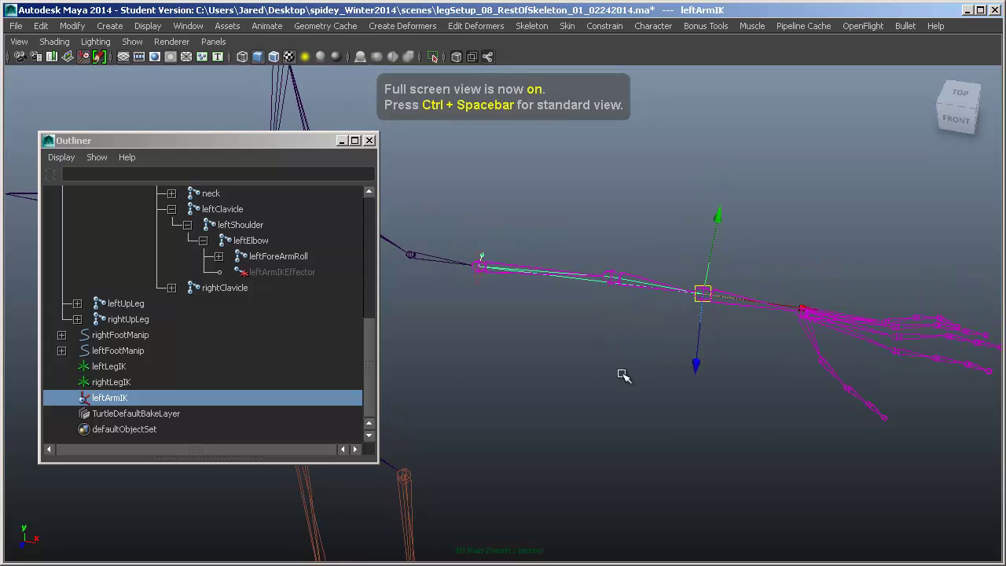
left_click(274, 272)
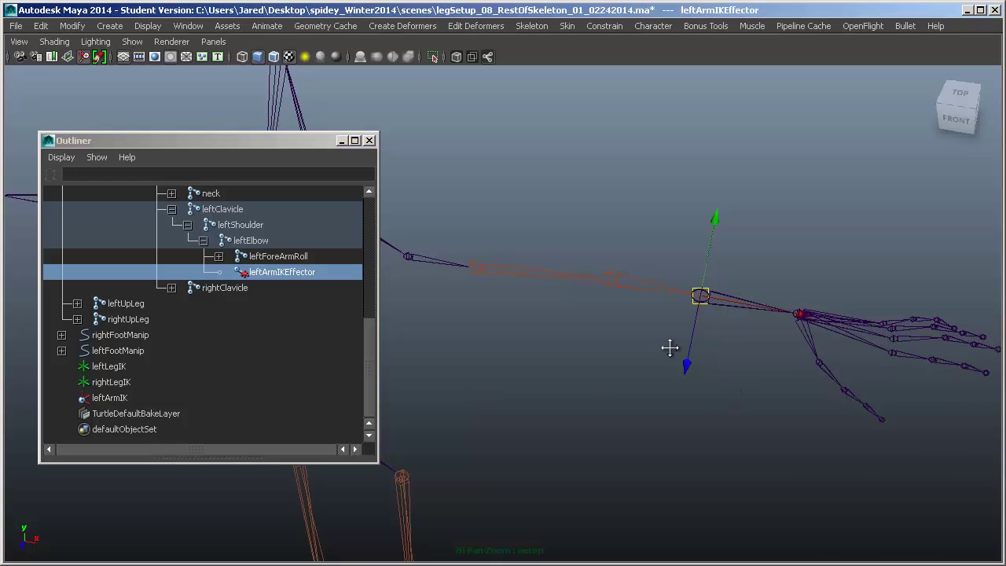
middle_click_drag(669, 347, 603, 307, "alt")
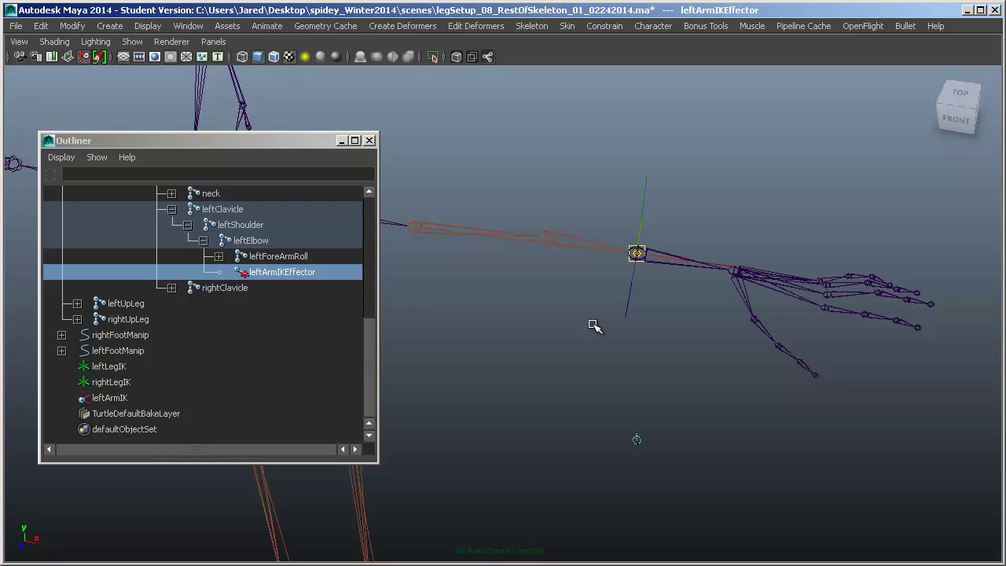
key("Insert")
Snap the leftArmIKEffector's pivot onto the left wrist joint and orbit to verify it.
left_click_drag(639, 253, 736, 273)
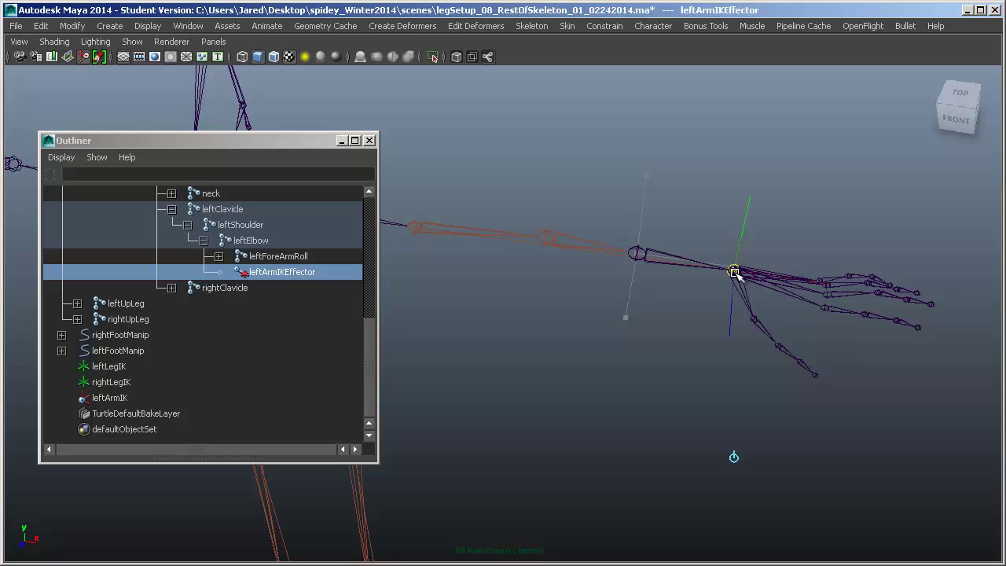
left_click_drag(736, 273, 735, 272)
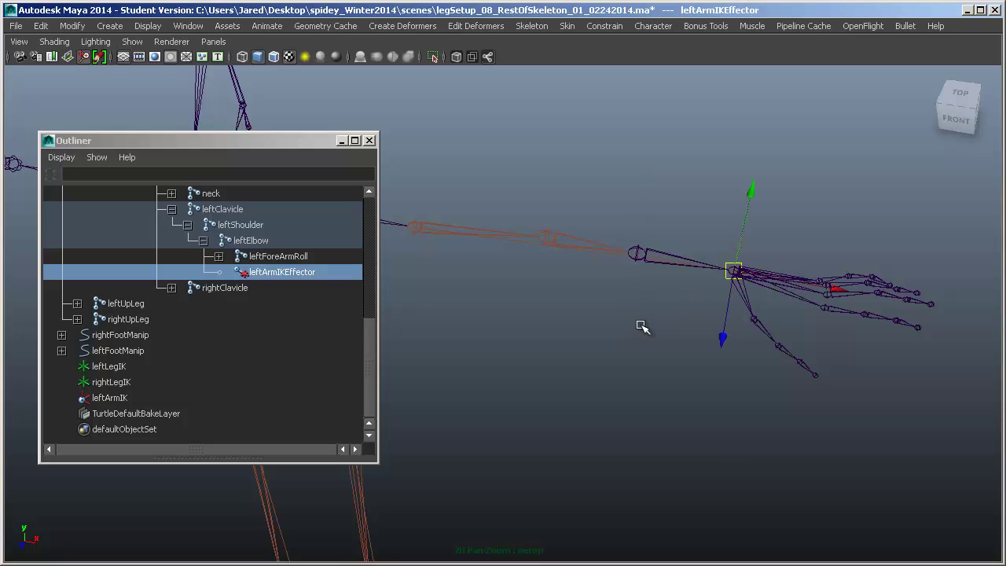
mouse_move(665, 364)
left_mouse_down("alt")
mouse_move(590, 367)
mouse_move(703, 382)
mouse_move(577, 357)
mouse_move(653, 353)
left_mouse_up("alt")
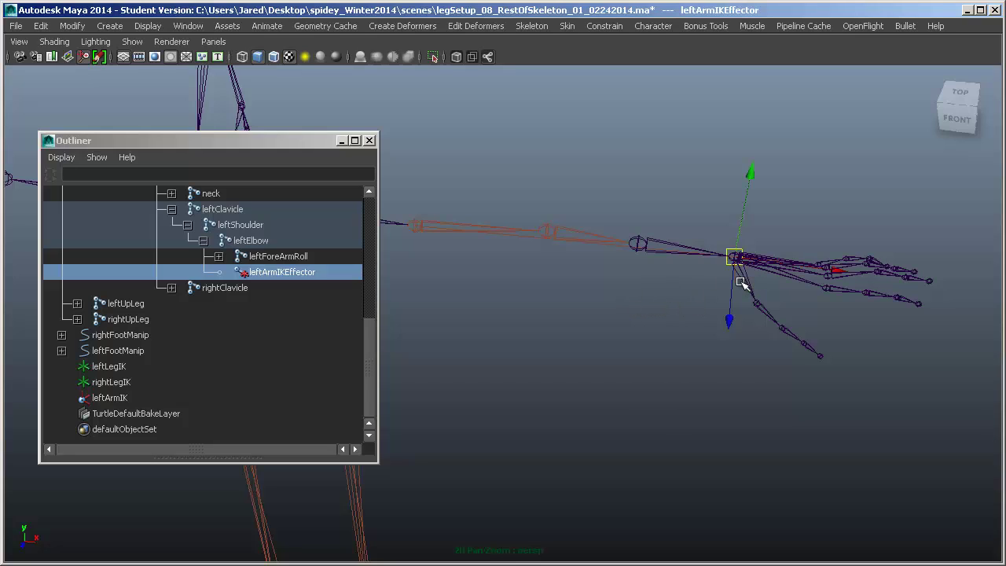
middle_click_drag(740, 283, 739, 339, "alt")
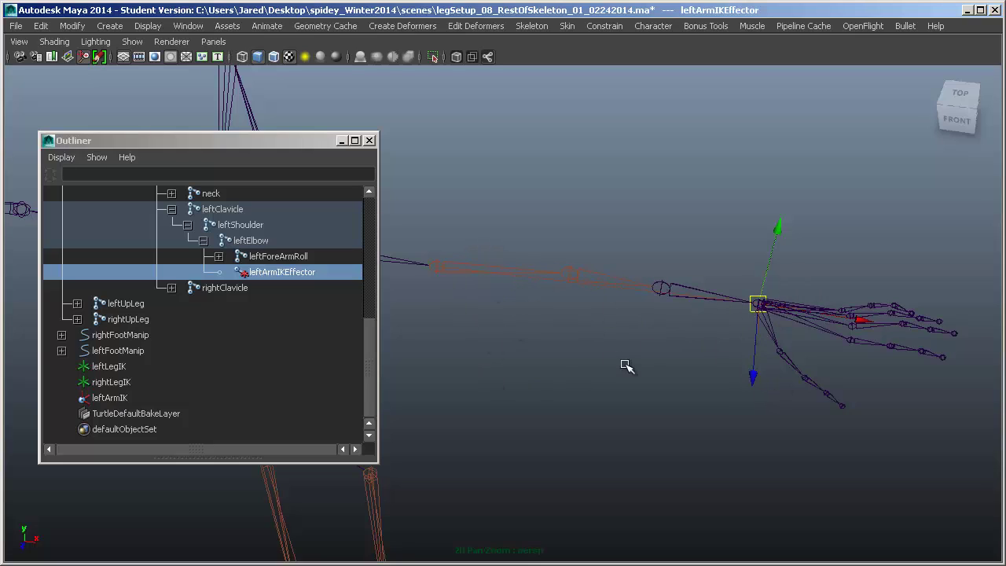
left_click_drag(633, 353, 685, 328, "alt")
left_click_drag(752, 345, 707, 350, "alt")
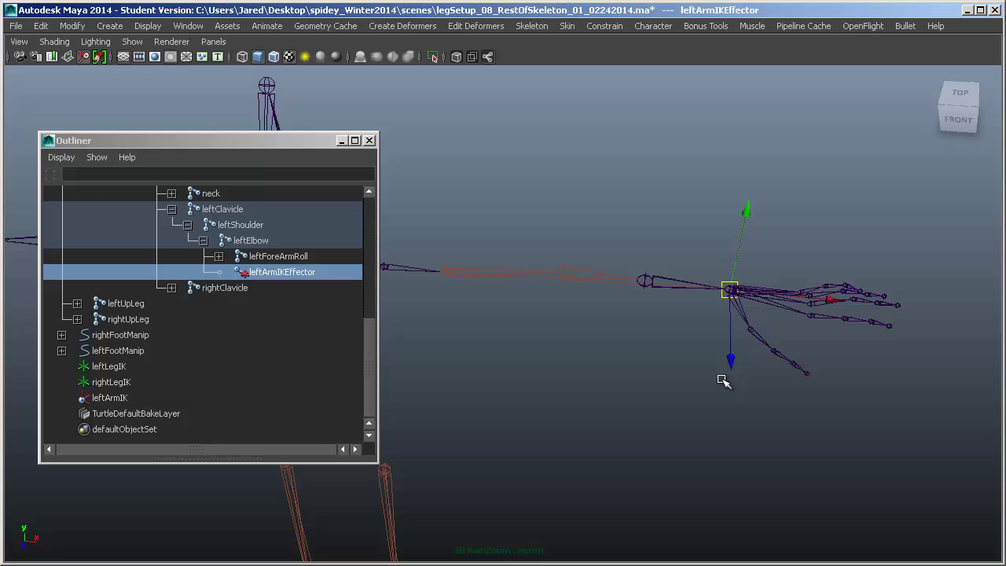
left_click_drag(667, 267, 655, 249, "alt")
left_click_drag(675, 323, 681, 290, "alt")
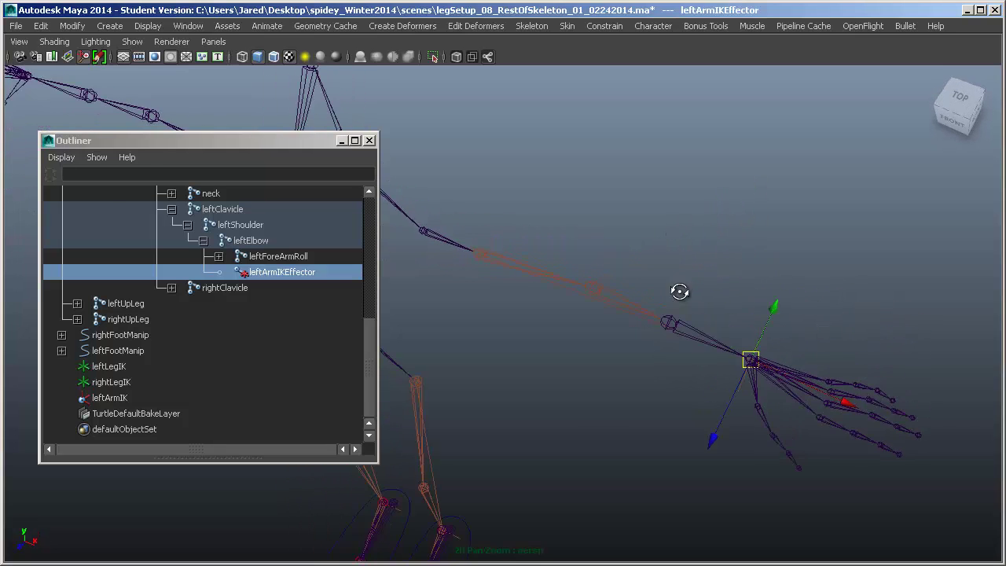
left_click_drag(707, 344, 691, 323, "alt")
middle_click_drag(691, 323, 710, 297, "alt")
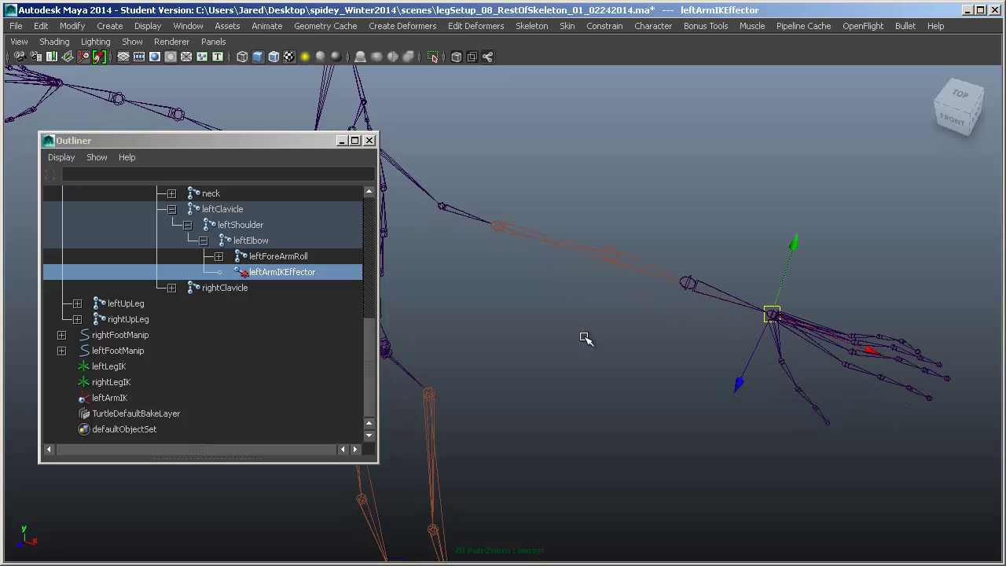
left_click_drag(598, 297, 614, 288, "alt")
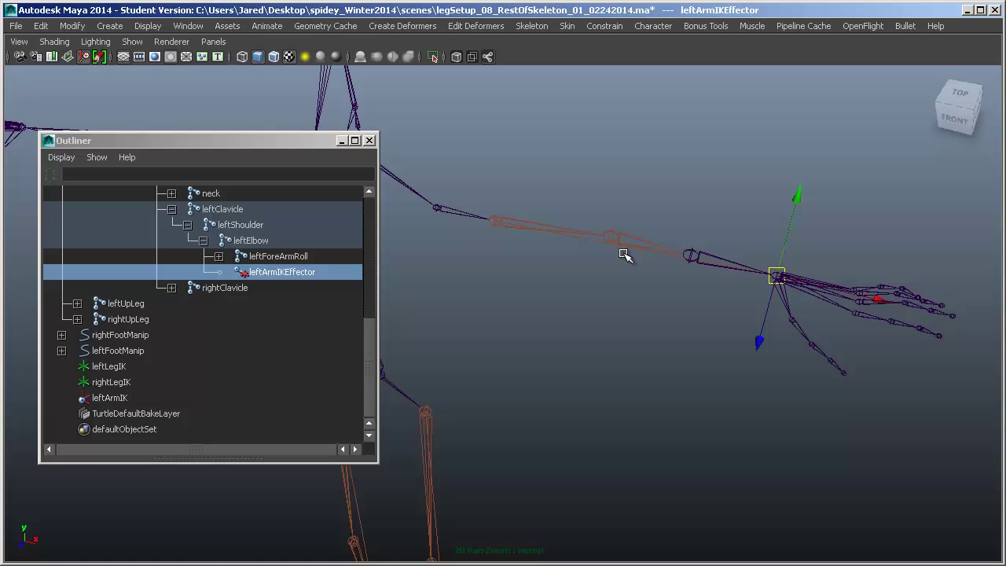
left_click_drag(600, 342, 729, 364, "alt")
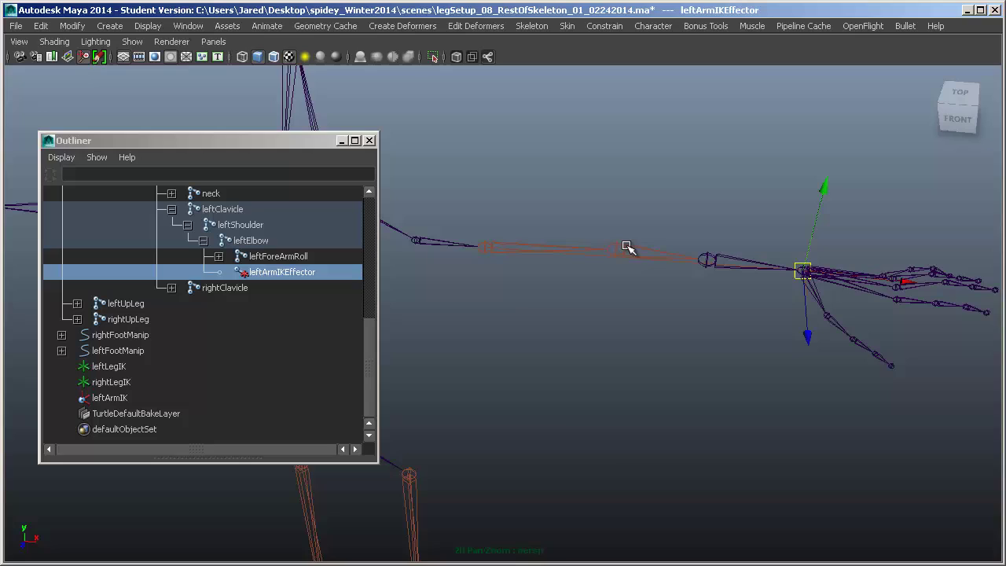
left_click_drag(716, 402, 665, 395, "alt")
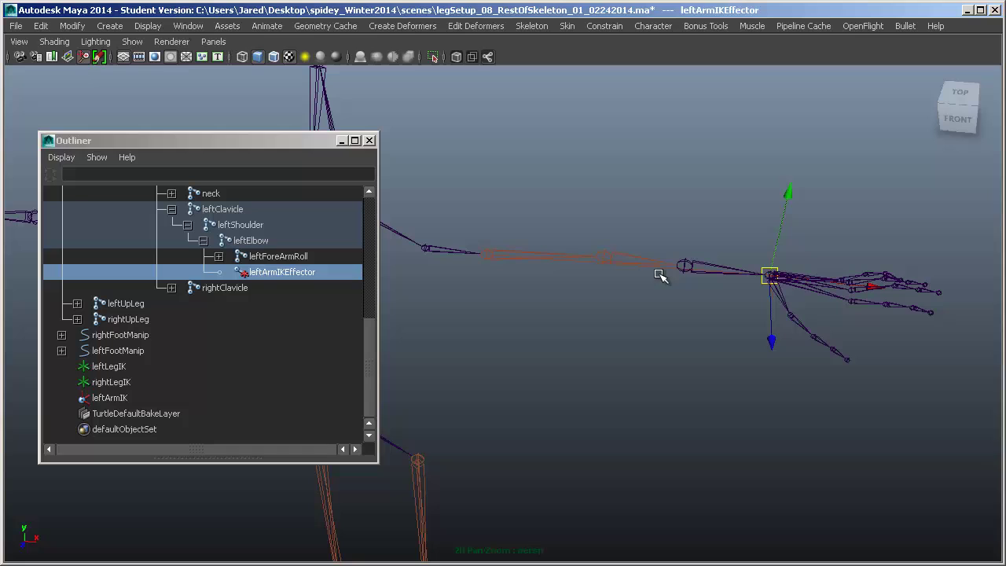
left_click_drag(690, 353, 602, 280, "alt")
left_click_drag(750, 318, 645, 337, "alt")
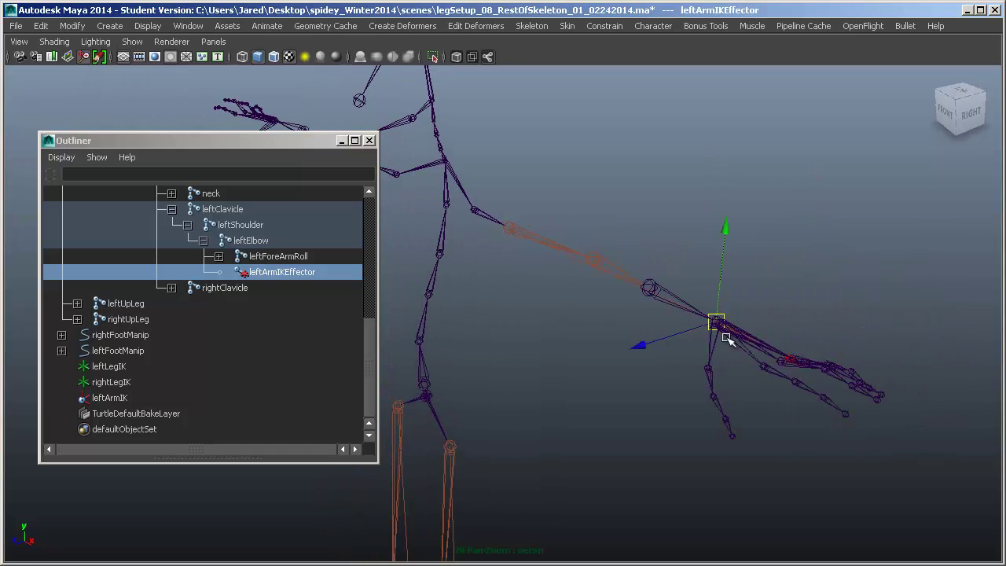
right_click_drag(727, 338, 692, 309, "alt")
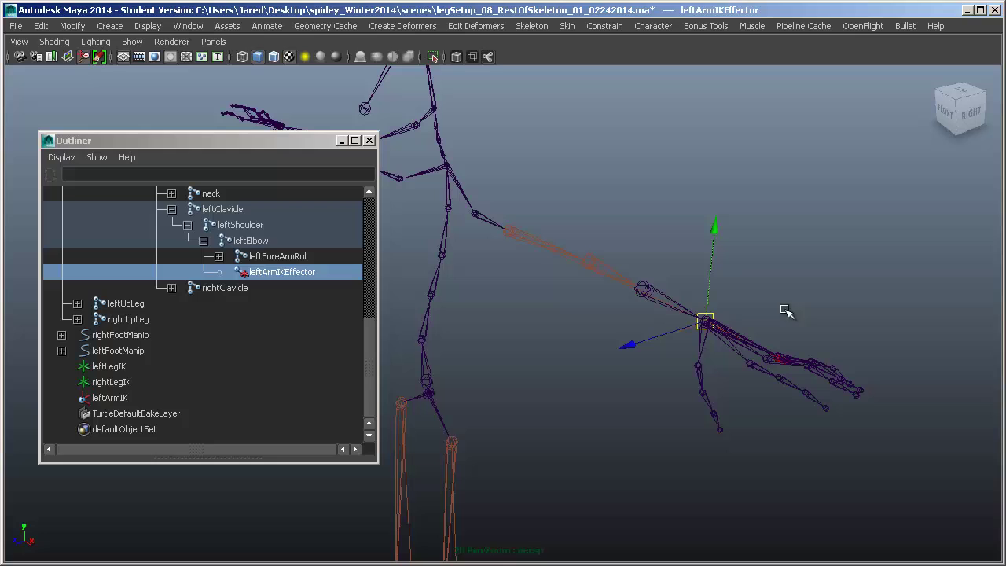
Bend the arm by moving the leftArmIK handle, then undo back to the straight pose.
left_click(692, 314)
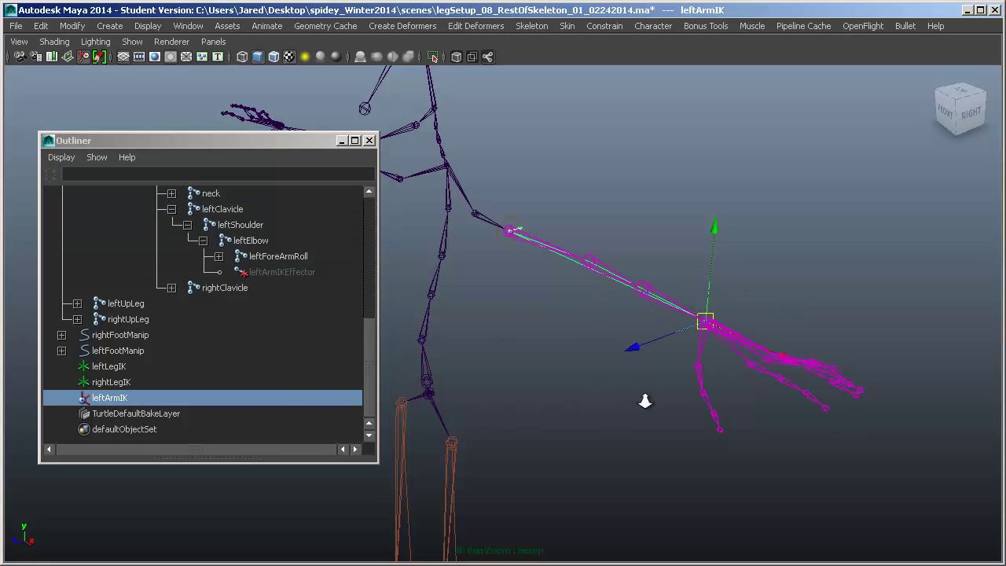
left_click_drag(645, 400, 609, 402, "alt")
left_click_drag(663, 429, 638, 442, "alt")
left_click_drag(578, 385, 576, 299, "alt")
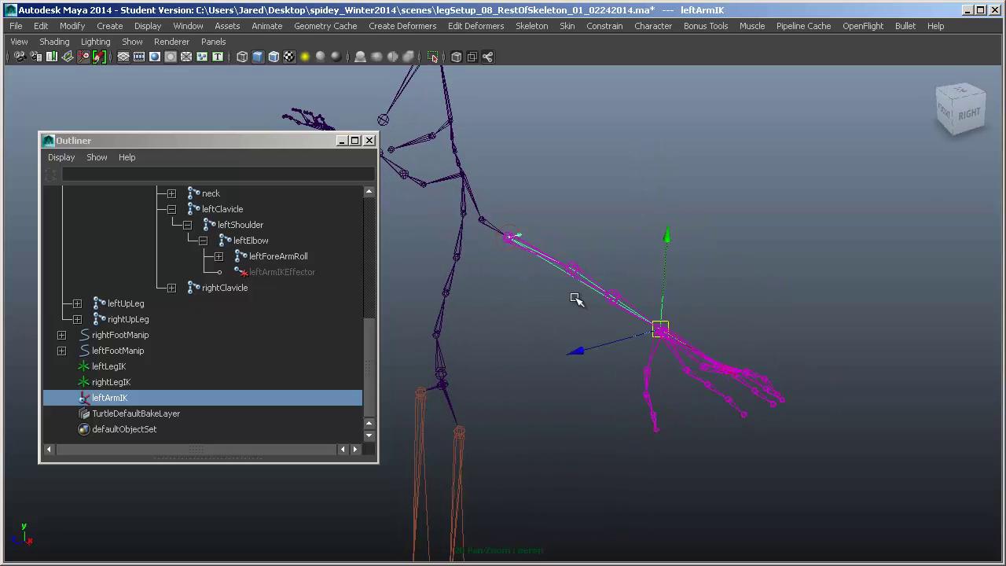
left_click_drag(622, 333, 559, 277, "alt")
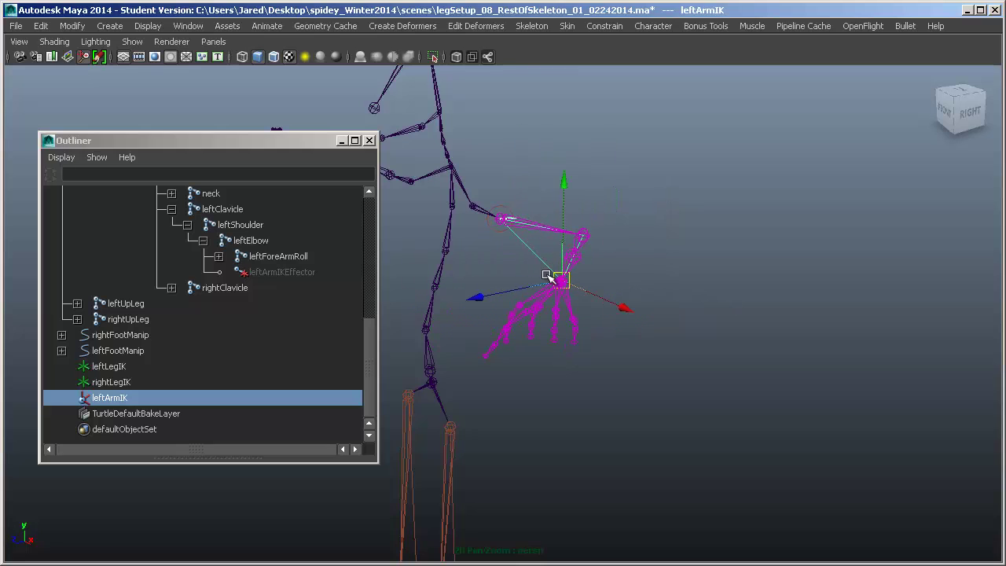
key("ctrl+z")
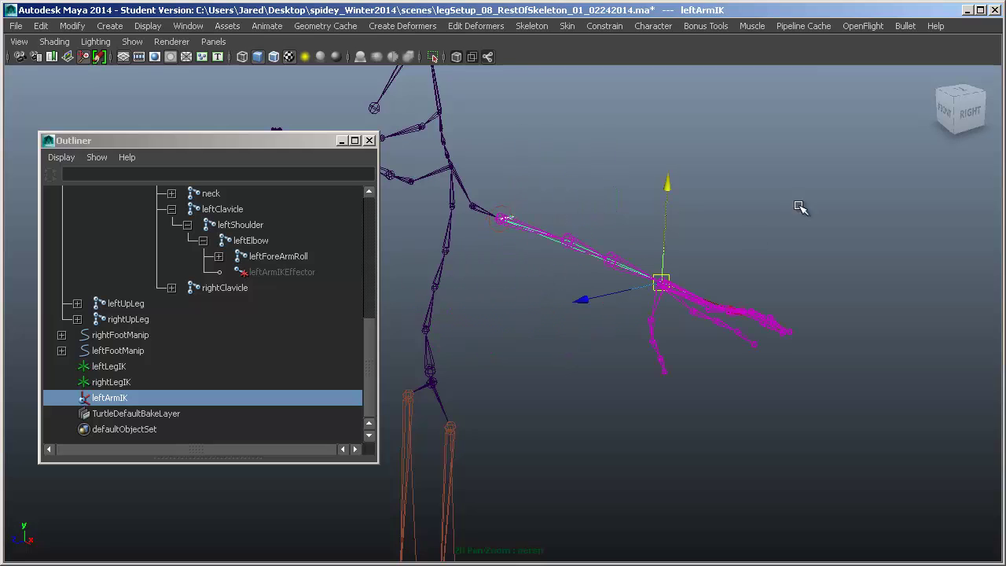
Orbit around the straightened arm to inspect it from front and top angles.
left_click_drag(543, 352, 604, 347, "alt")
left_click_drag(792, 426, 719, 414, "alt")
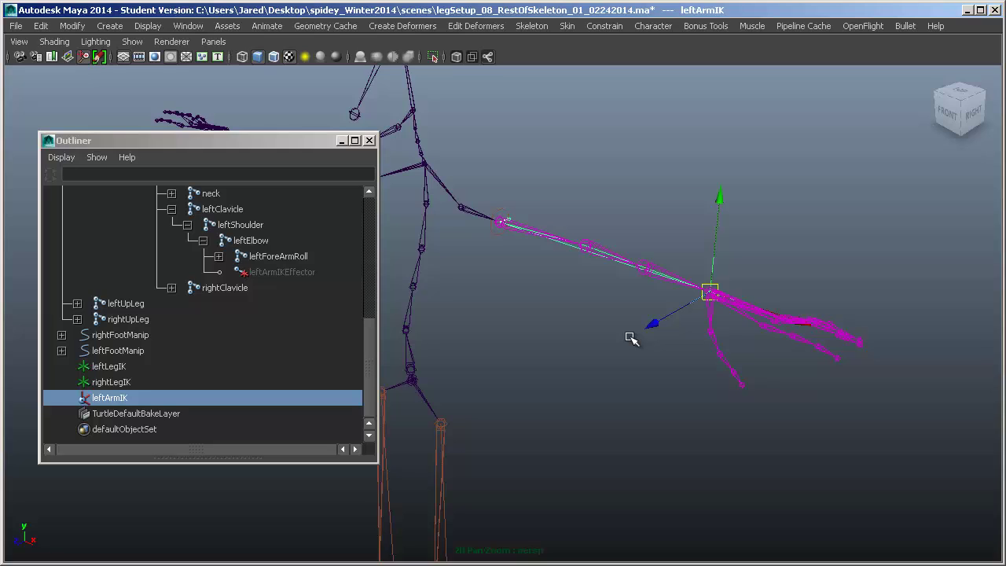
left_click_drag(697, 288, 718, 292, "alt")
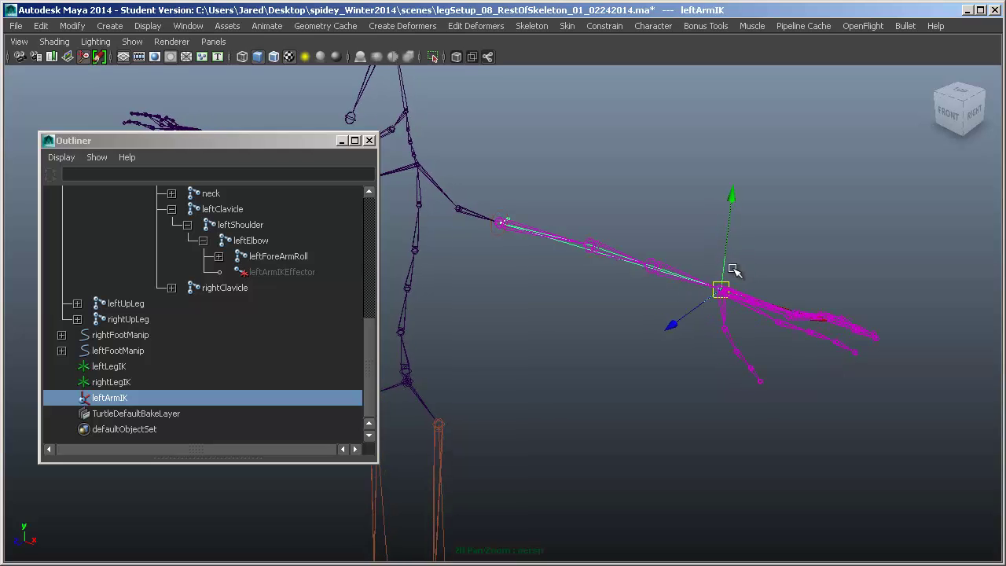
left_click_drag(700, 359, 699, 338, "alt")
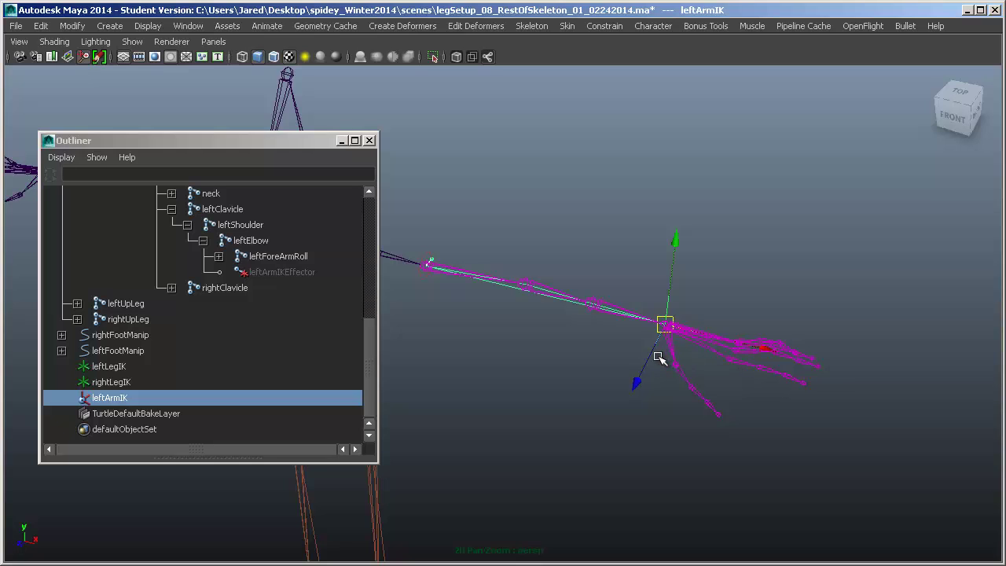
left_click_drag(755, 364, 737, 240, "alt")
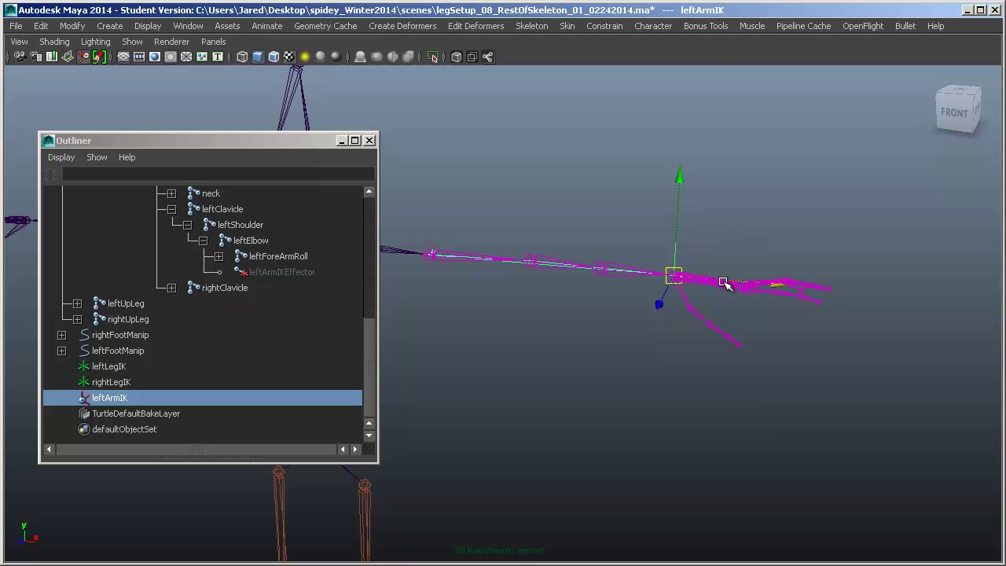
left_click_drag(730, 314, 742, 359, "alt")
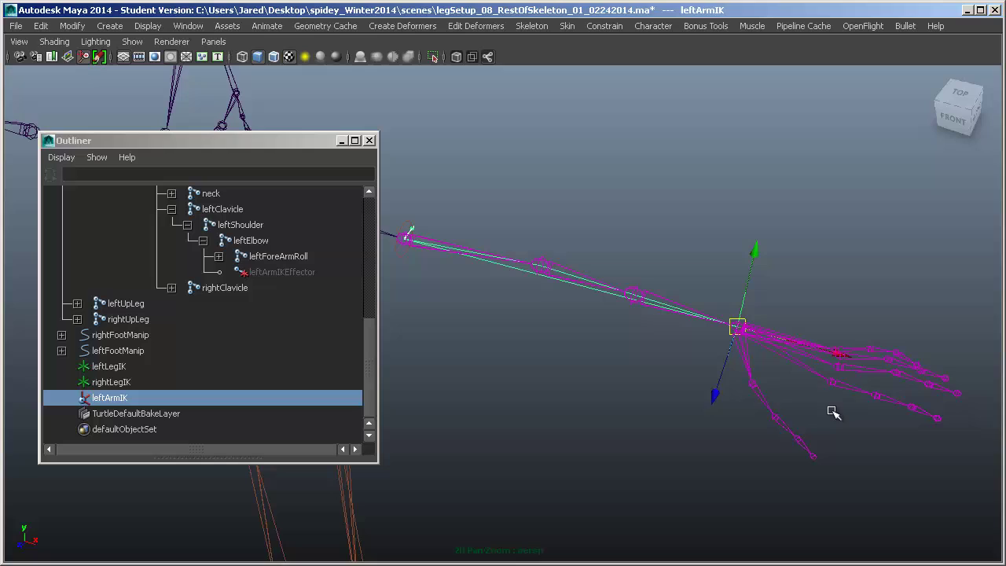